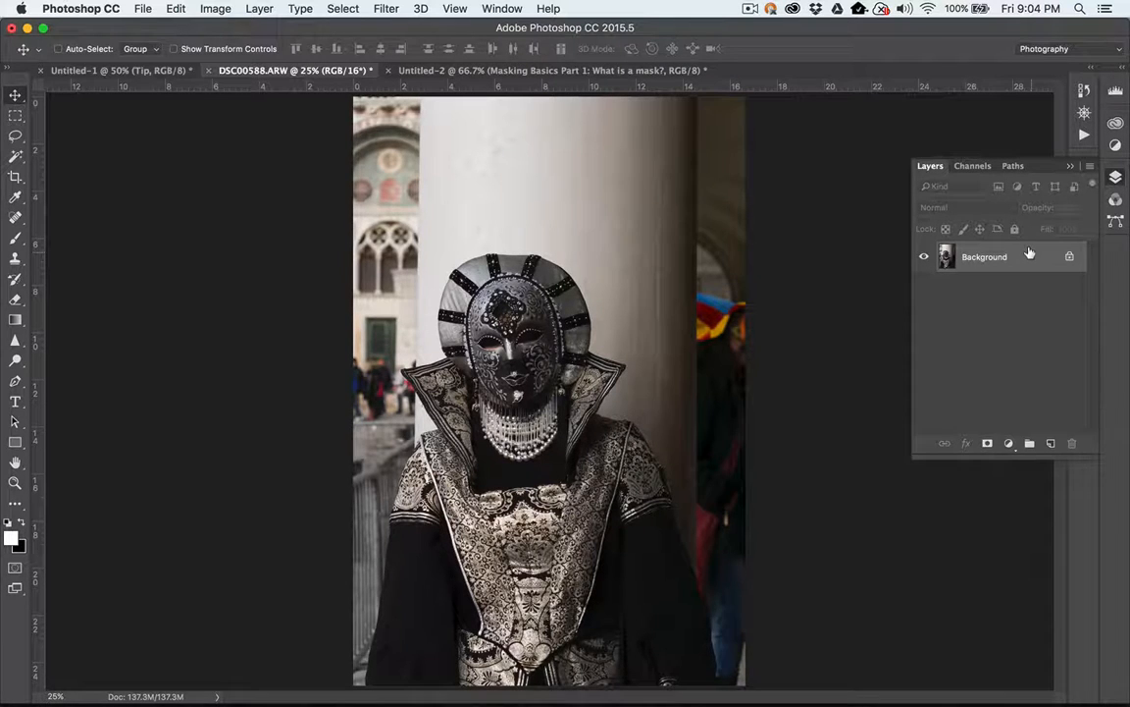
Duplicate the Background layer and rename the copy Bokeh
key(super+d)
drag(1028, 255, 1048, 445)
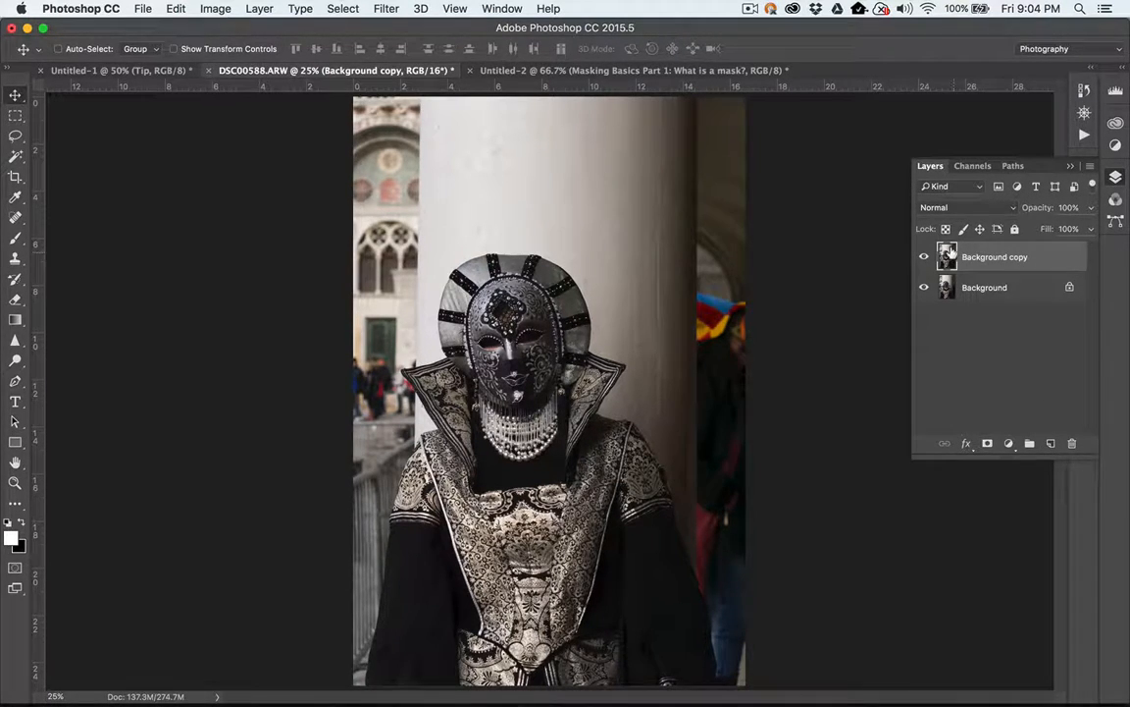
double_click(985, 257)
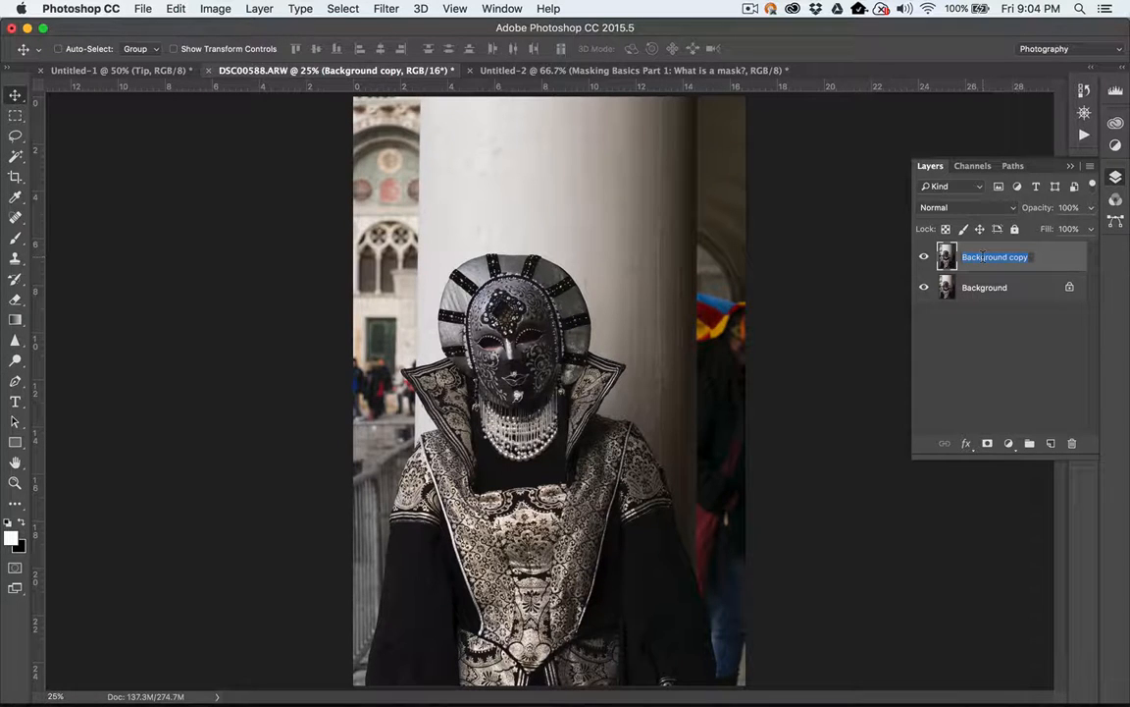
text(Bokeh)
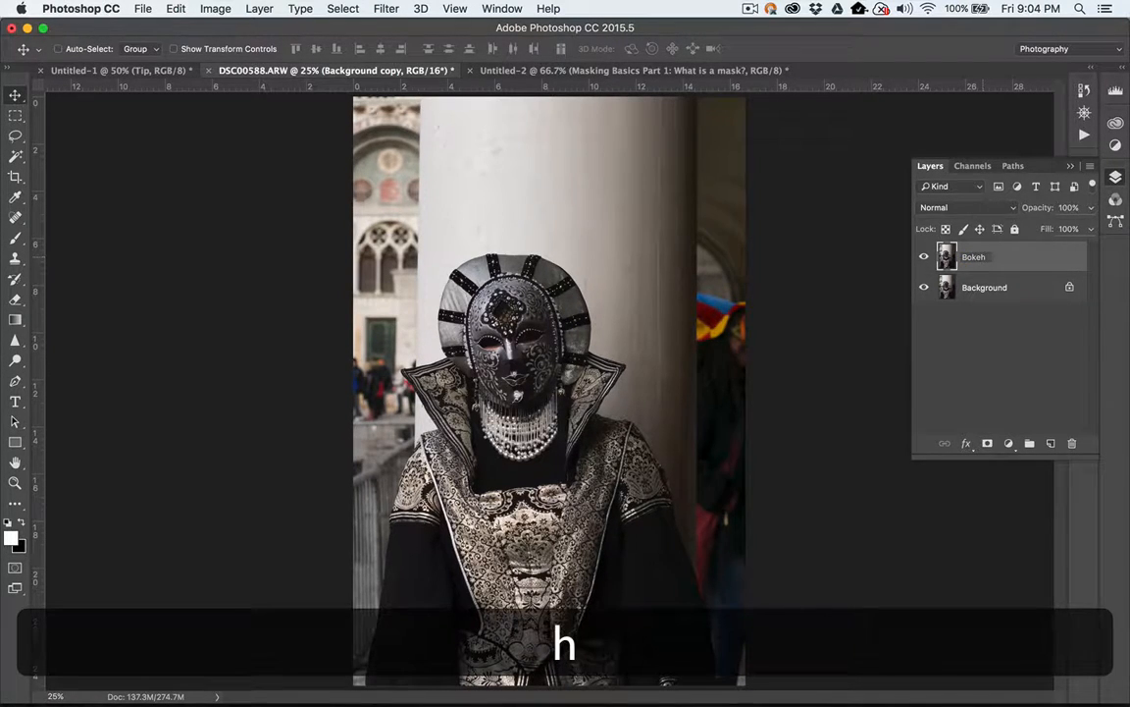
key(Return)
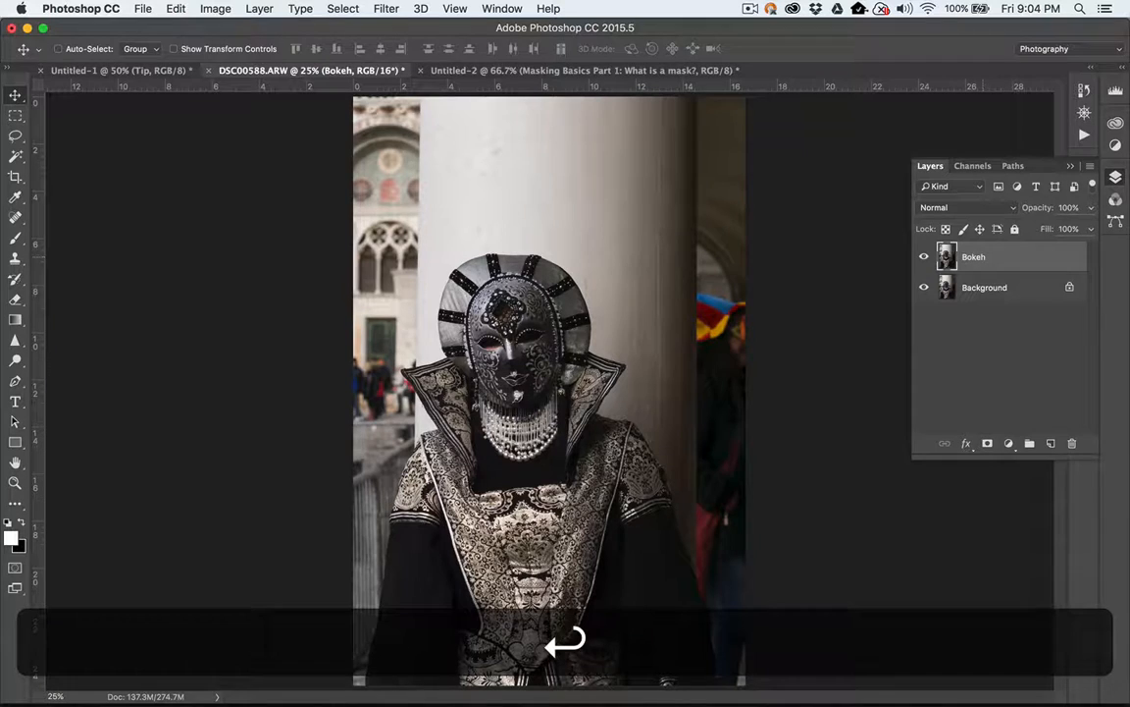
Apply a Field Blur of about 240 px to the Bokeh layer
click(386, 9)
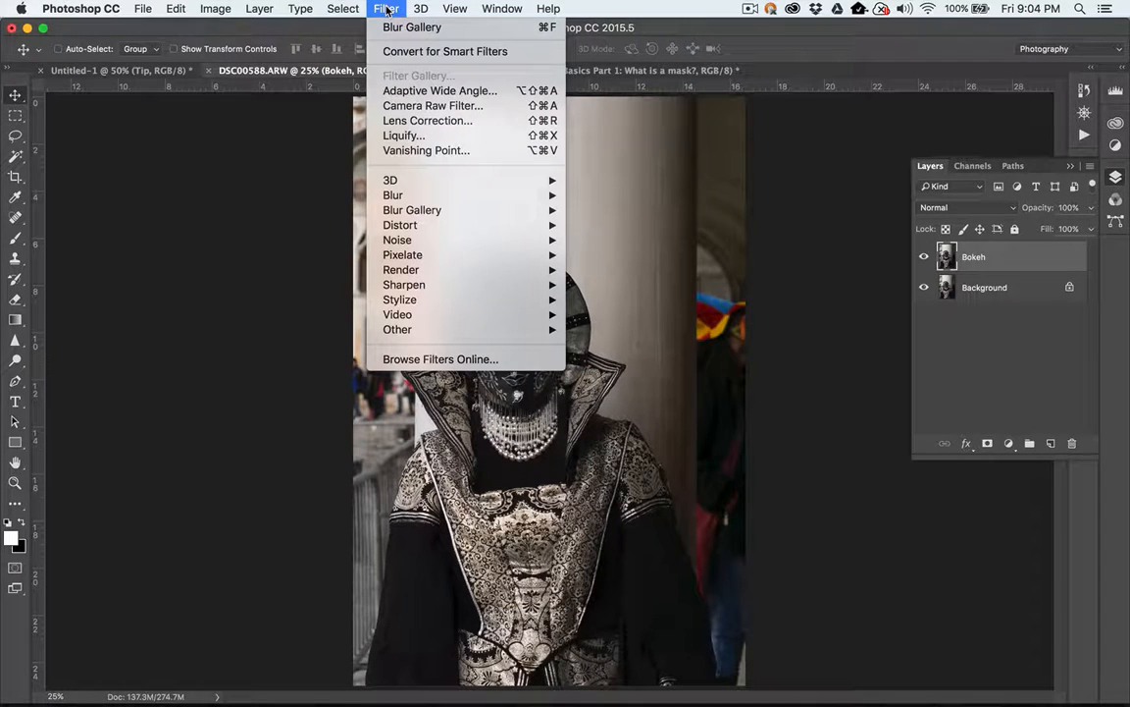
mouse_move(487, 209)
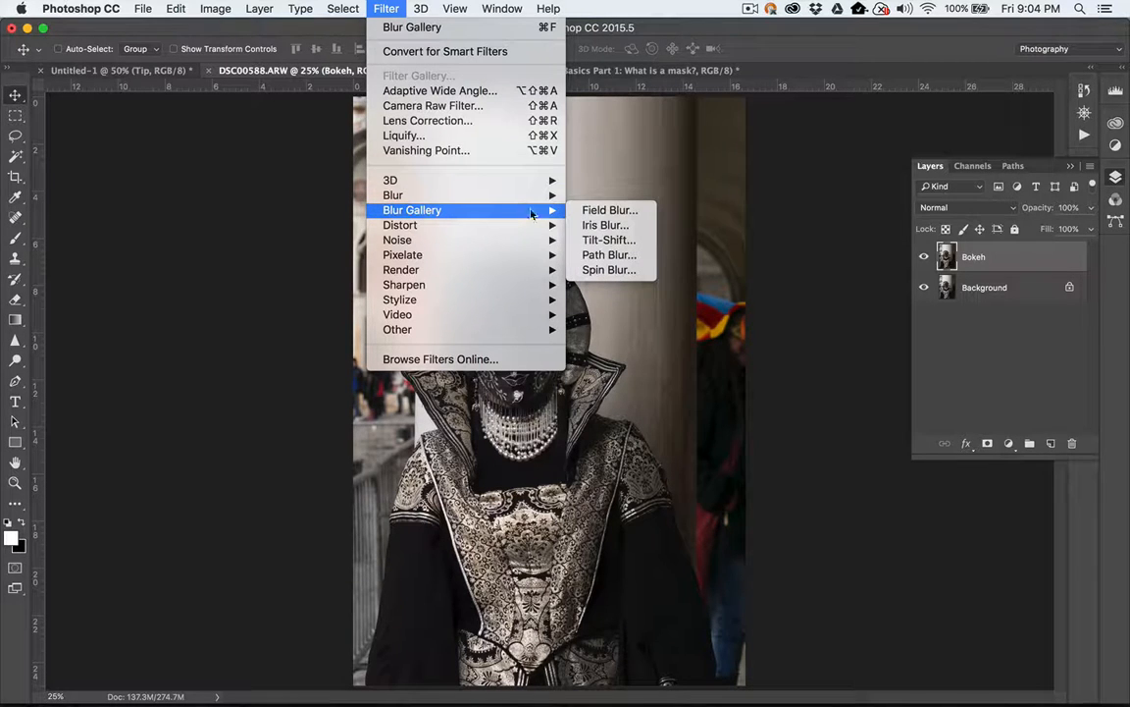
click(609, 210)
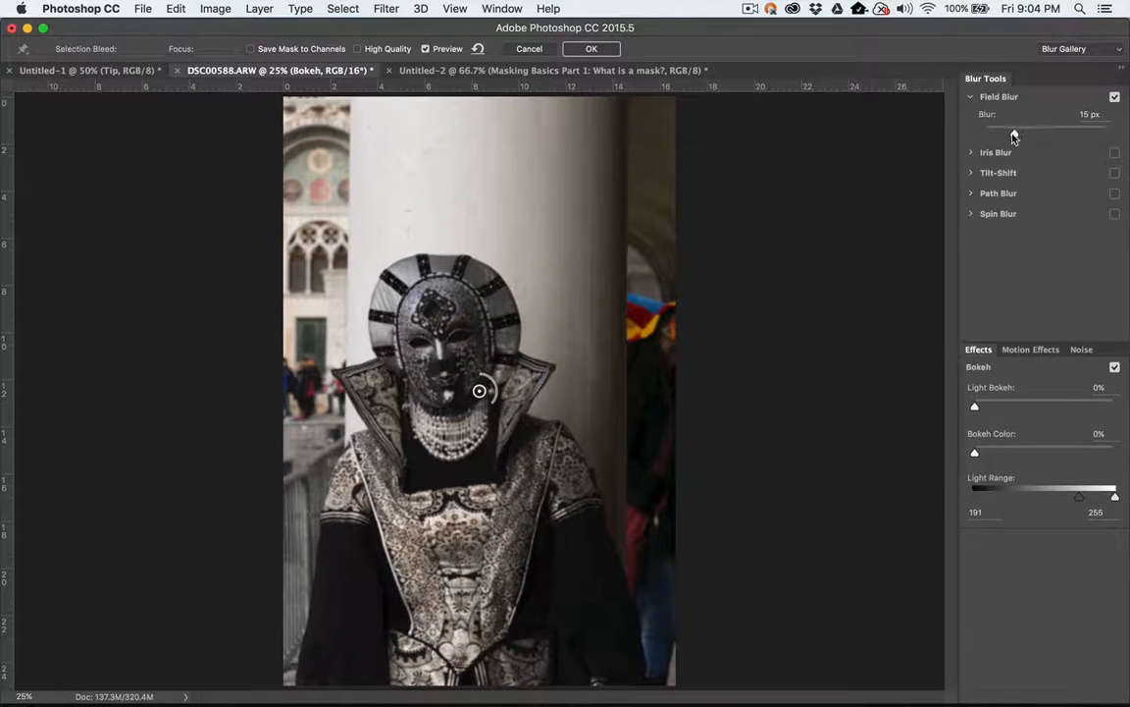
drag(1014, 135, 1079, 139)
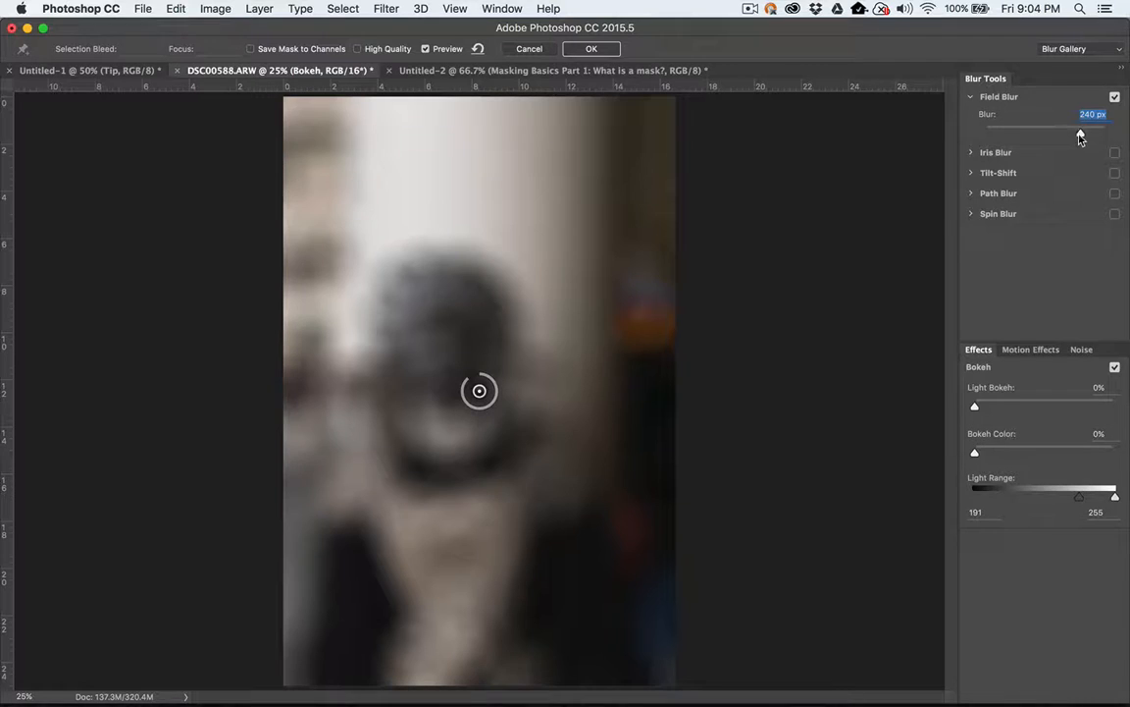
drag(1080, 137, 1078, 137)
click(592, 49)
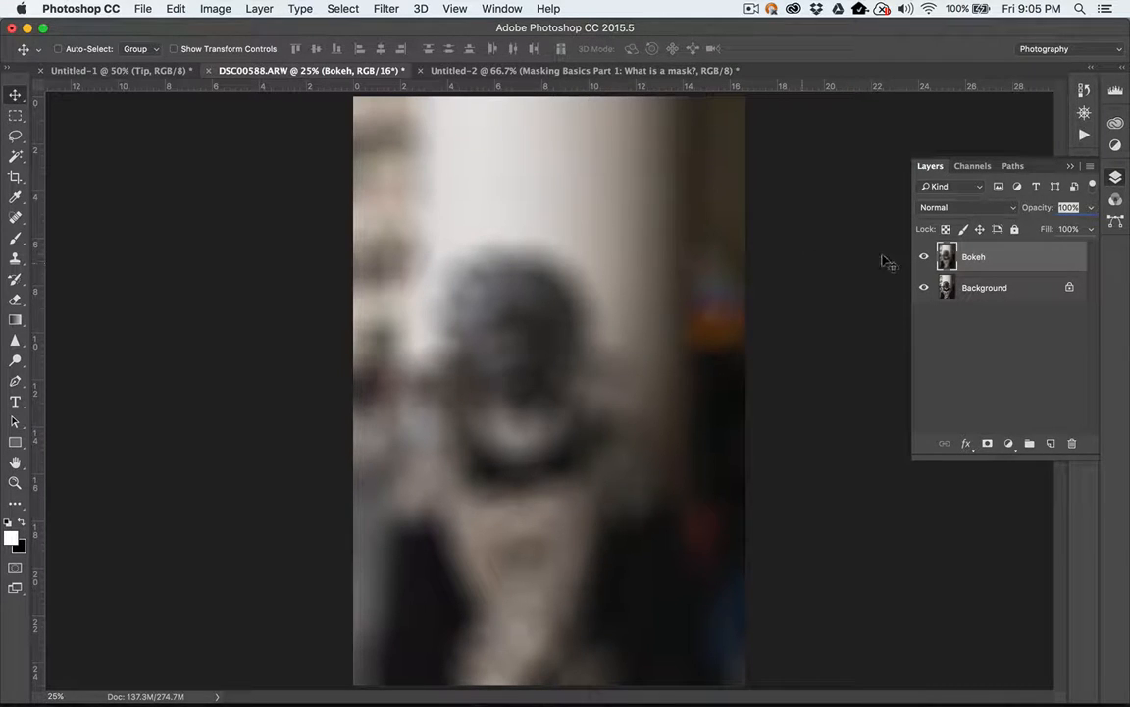
Hide the Bokeh layer and select the costumed woman on the Background layer using the Quick Selection tool at brush size 250
click(924, 257)
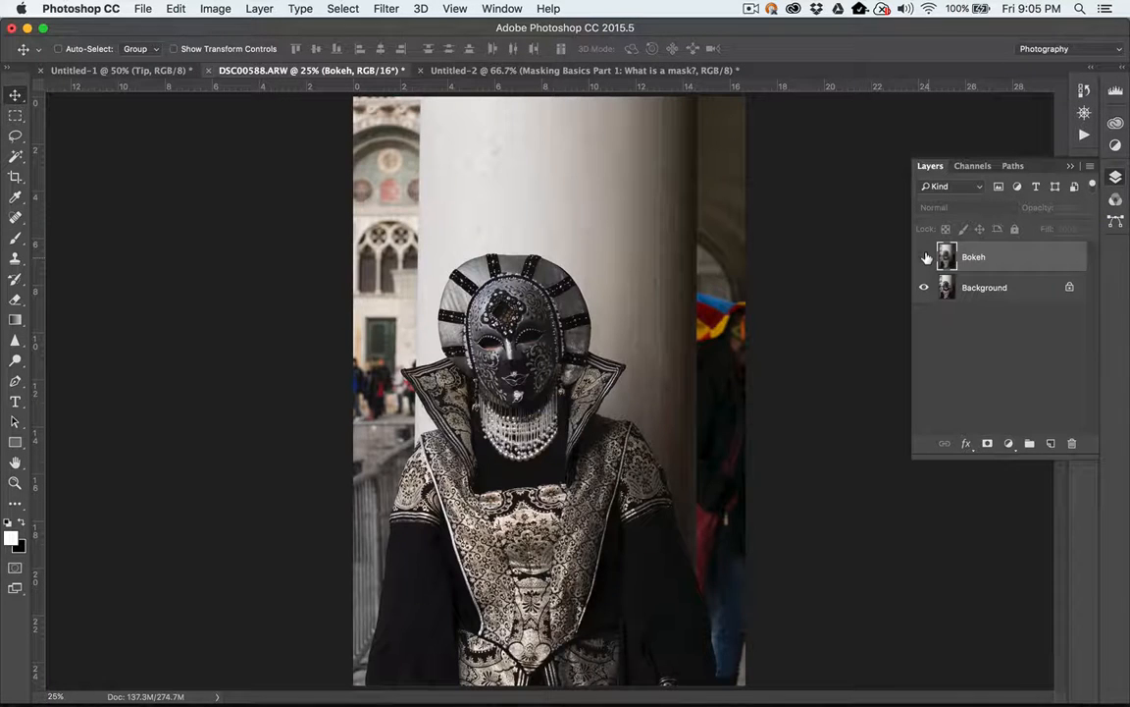
click(943, 285)
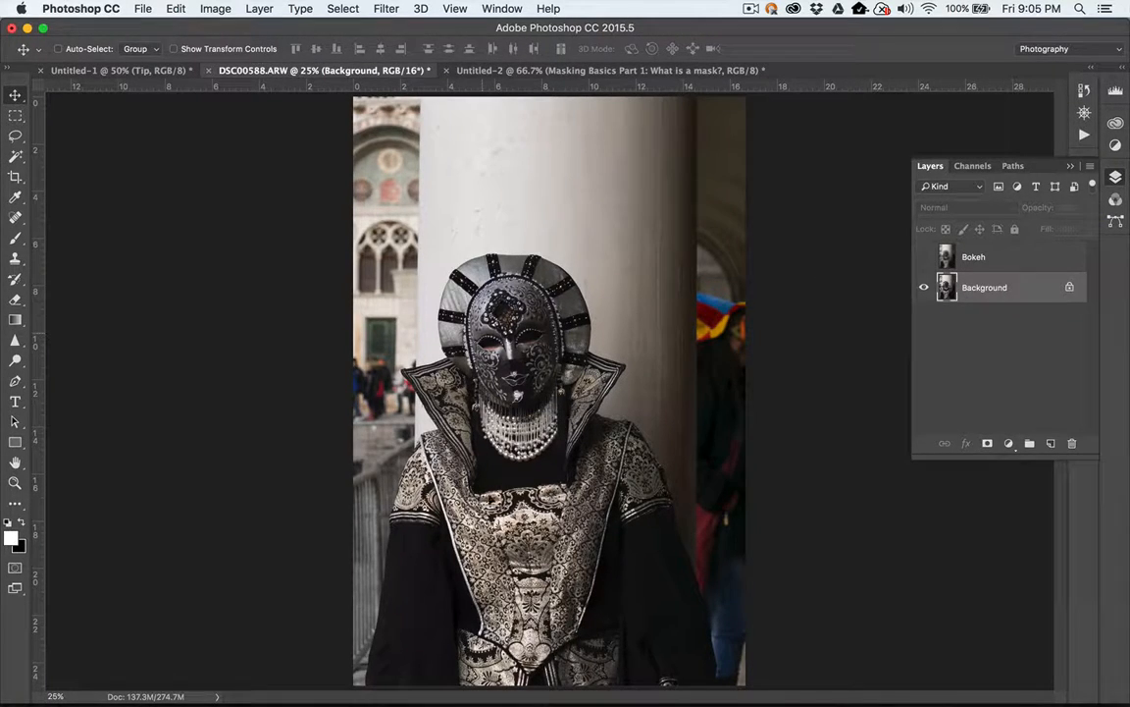
click(18, 160)
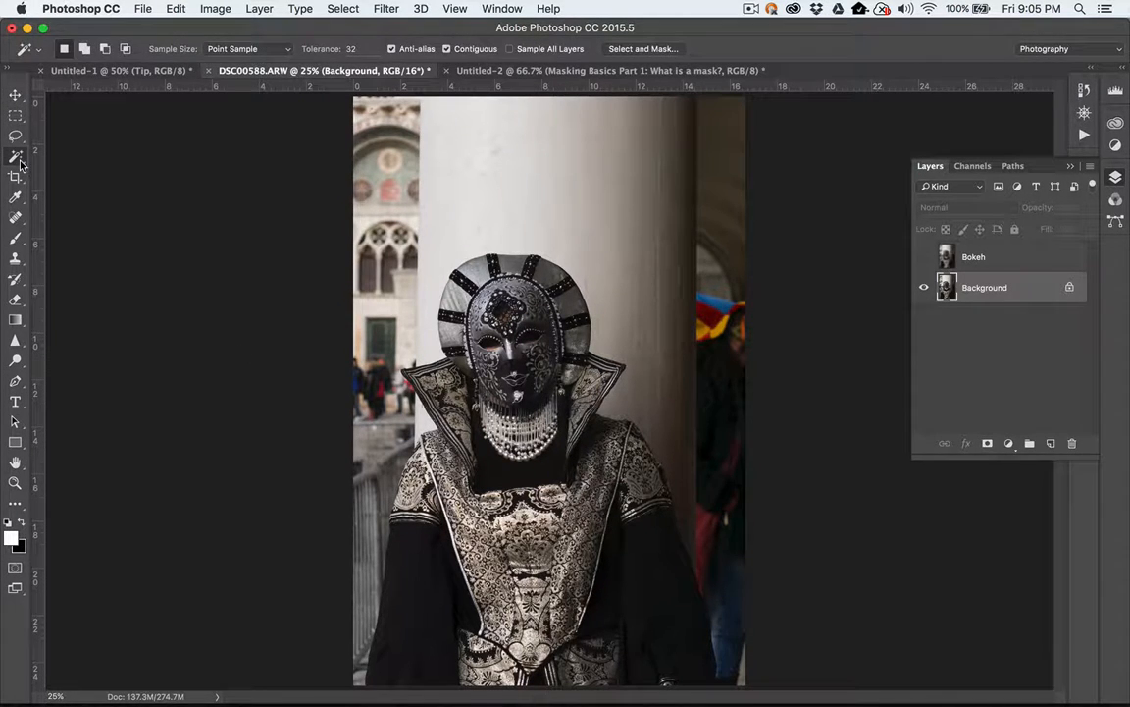
click(19, 164)
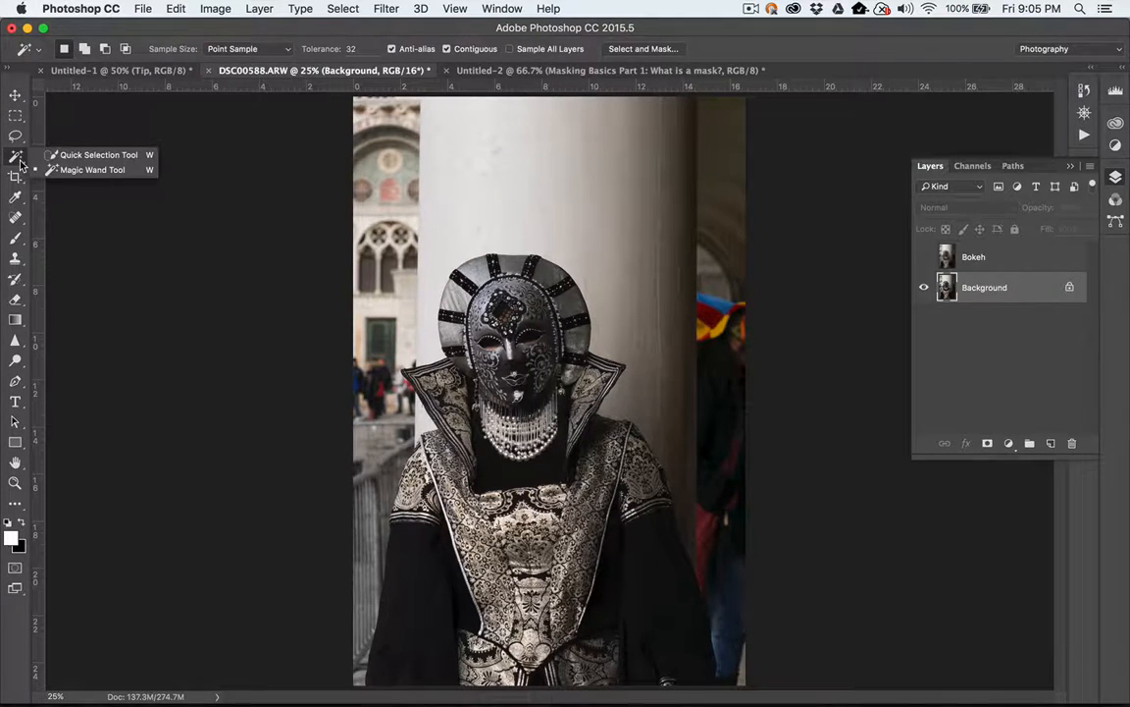
click(75, 154)
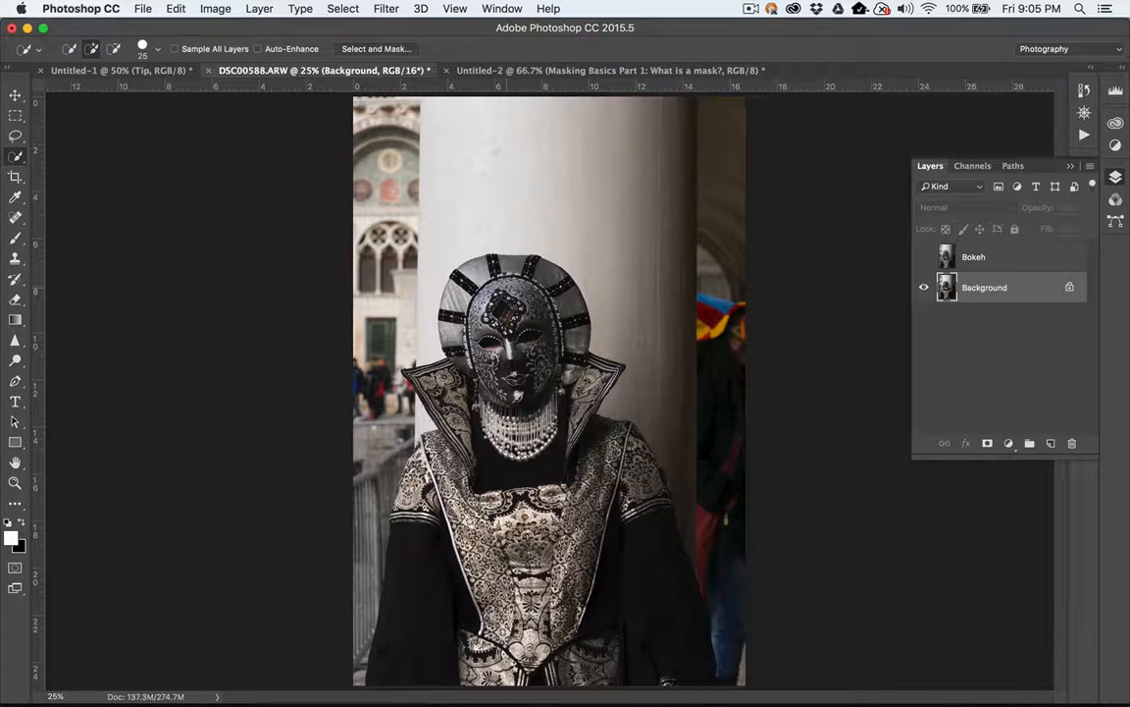
key(bracketright)
key(bracketright)
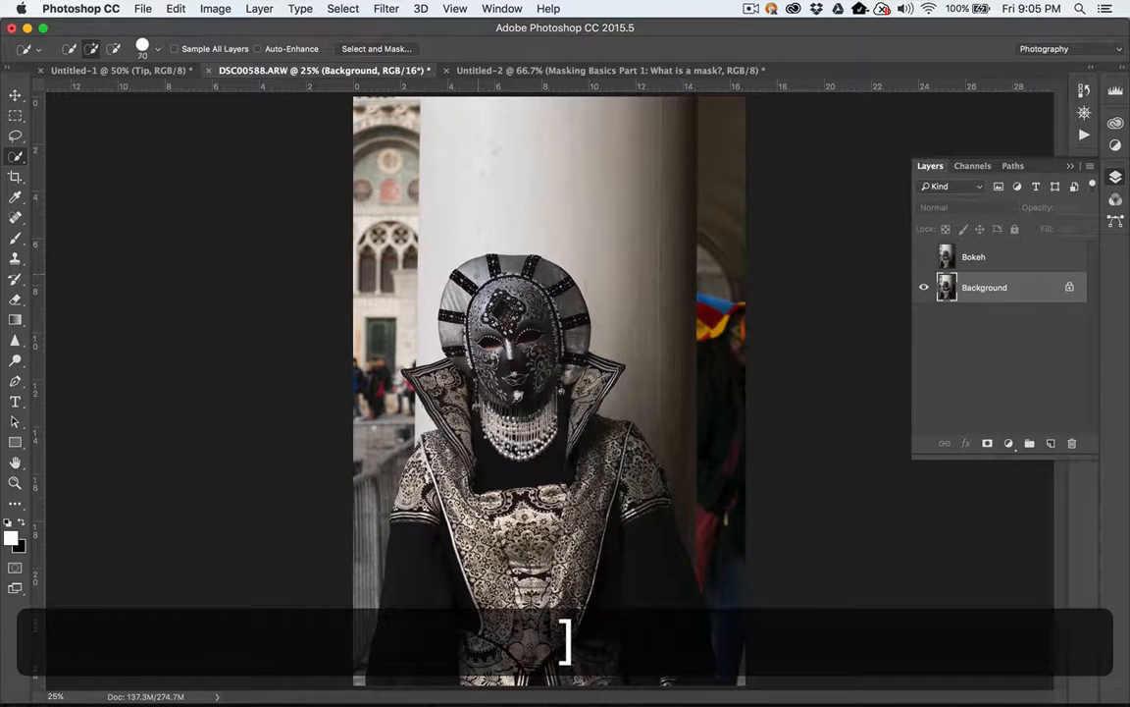
key(bracketright)
key(bracketright)
key(bracketright)
key(bracketright)
key(bracketright)
key(bracketright)
key(bracketright)
key(bracketright)
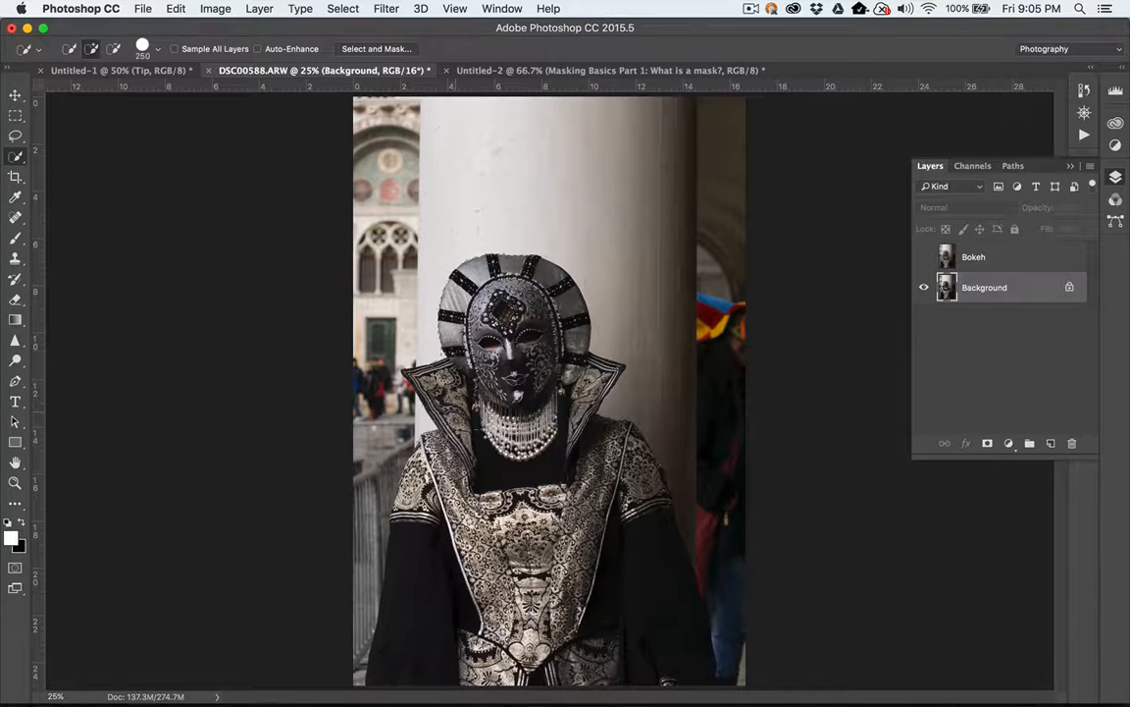
drag(417, 543, 399, 626)
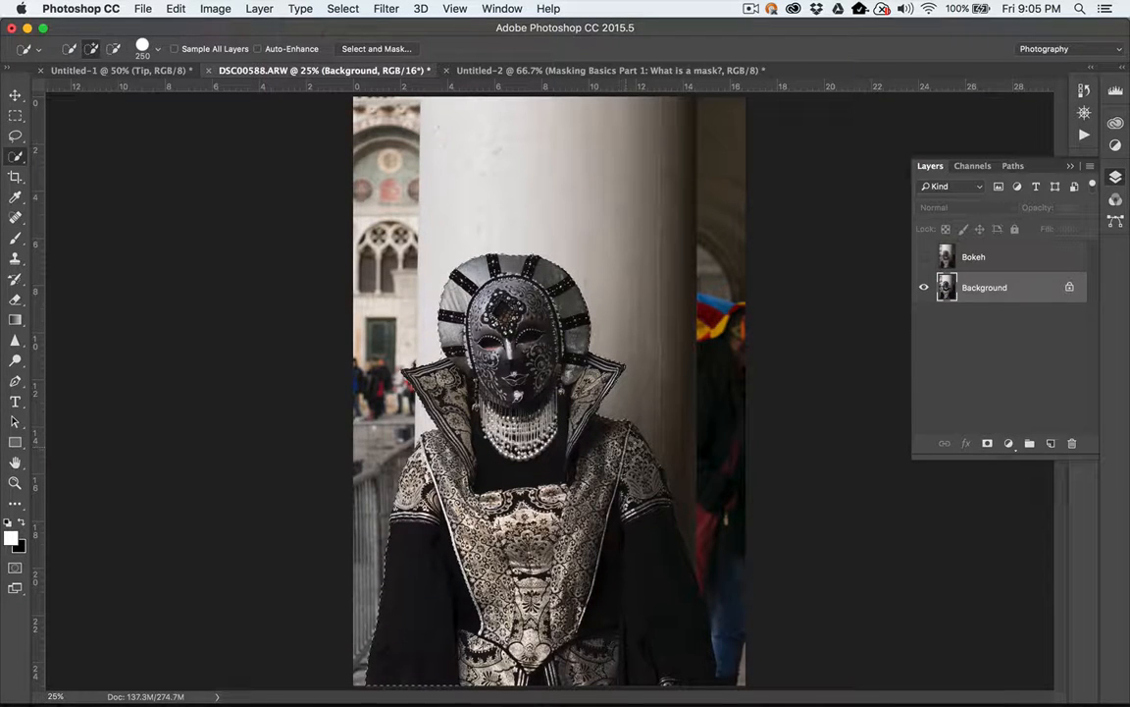
Add the woman's dark sleeve nearest the colourful bystander to the selection and subtract the background area beside it
click(645, 591)
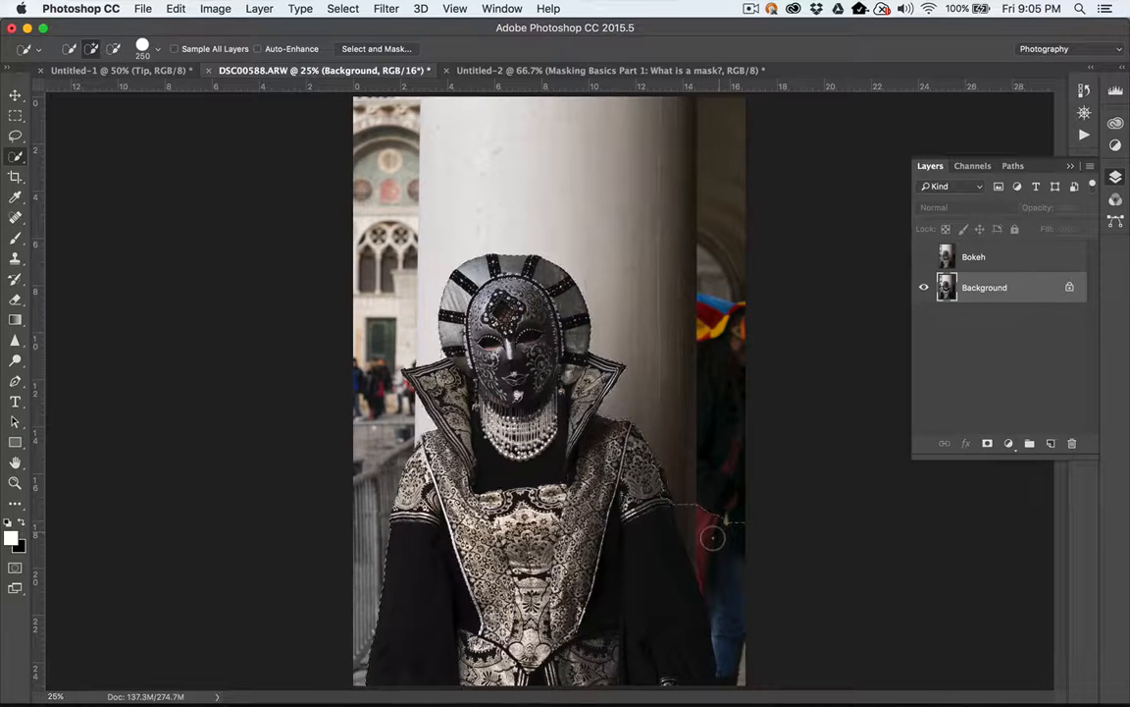
key(alt)
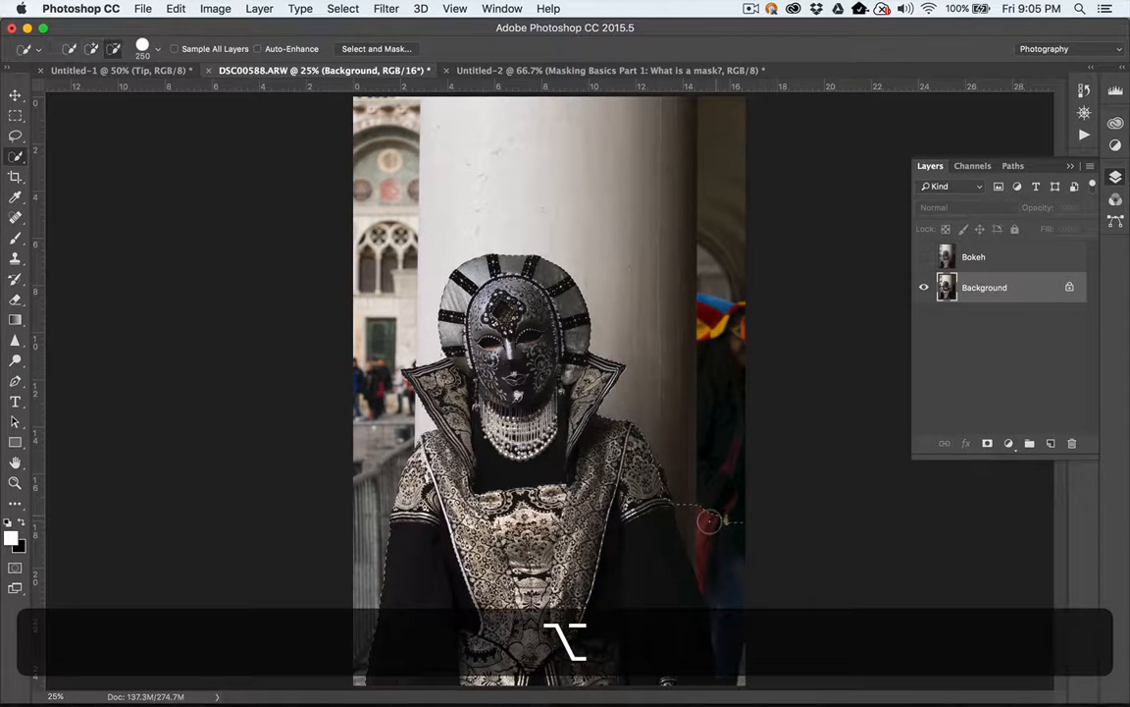
mouse_move(710, 520)
mouse_down()
mouse_move(649, 470)
mouse_move(660, 614)
mouse_up()
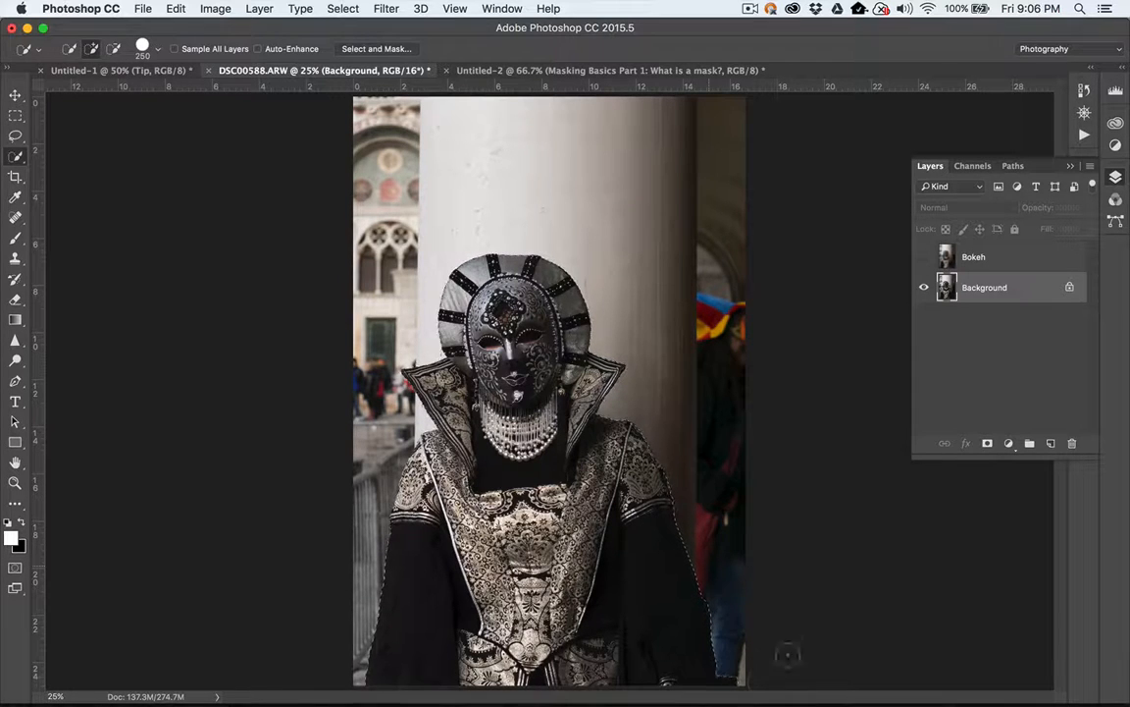
key(alt)
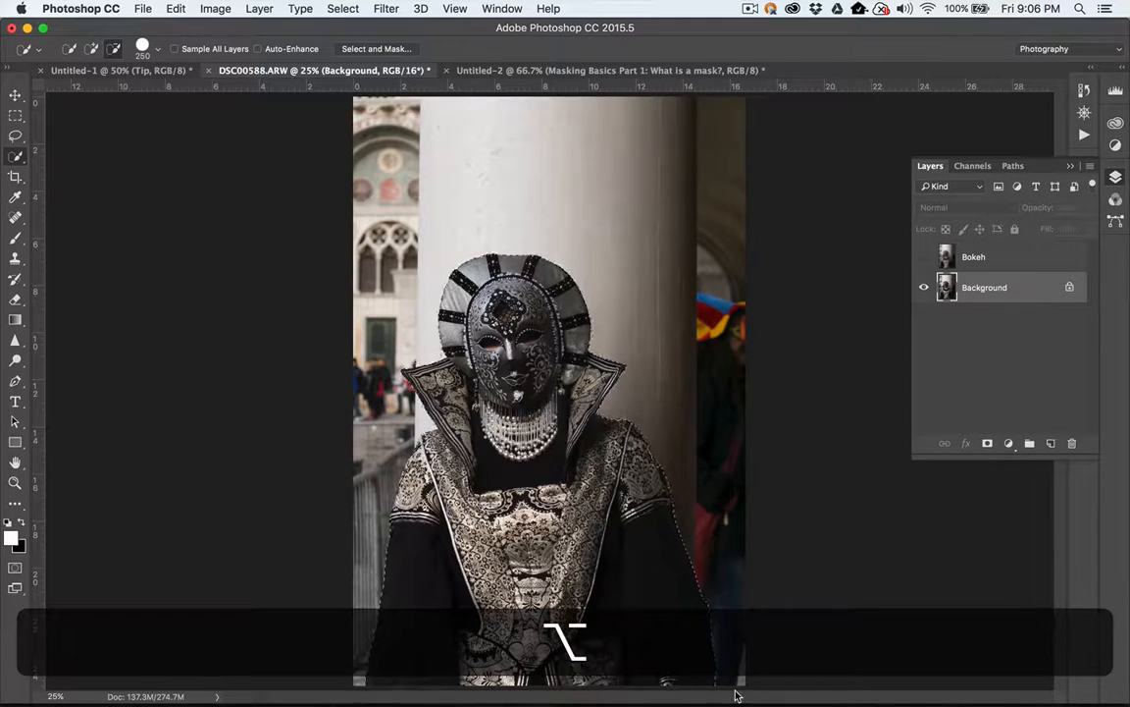
Save the selection as a new channel named WOMAN and make the Bokeh layer visible again
click(341, 9)
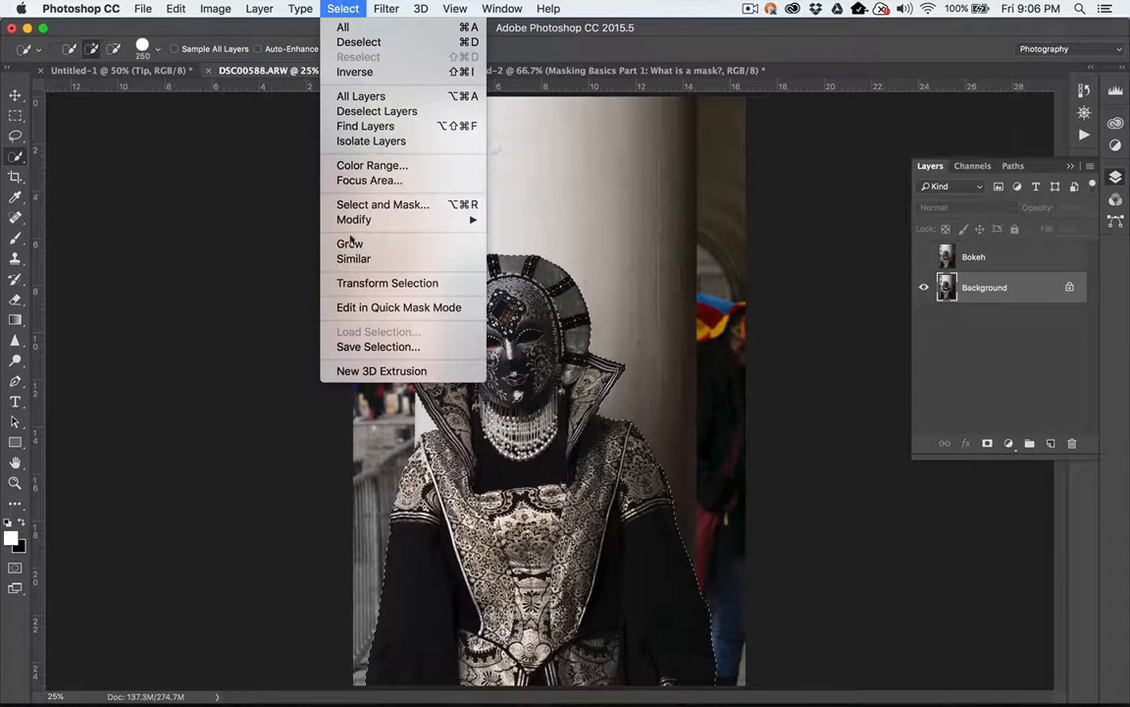
click(340, 348)
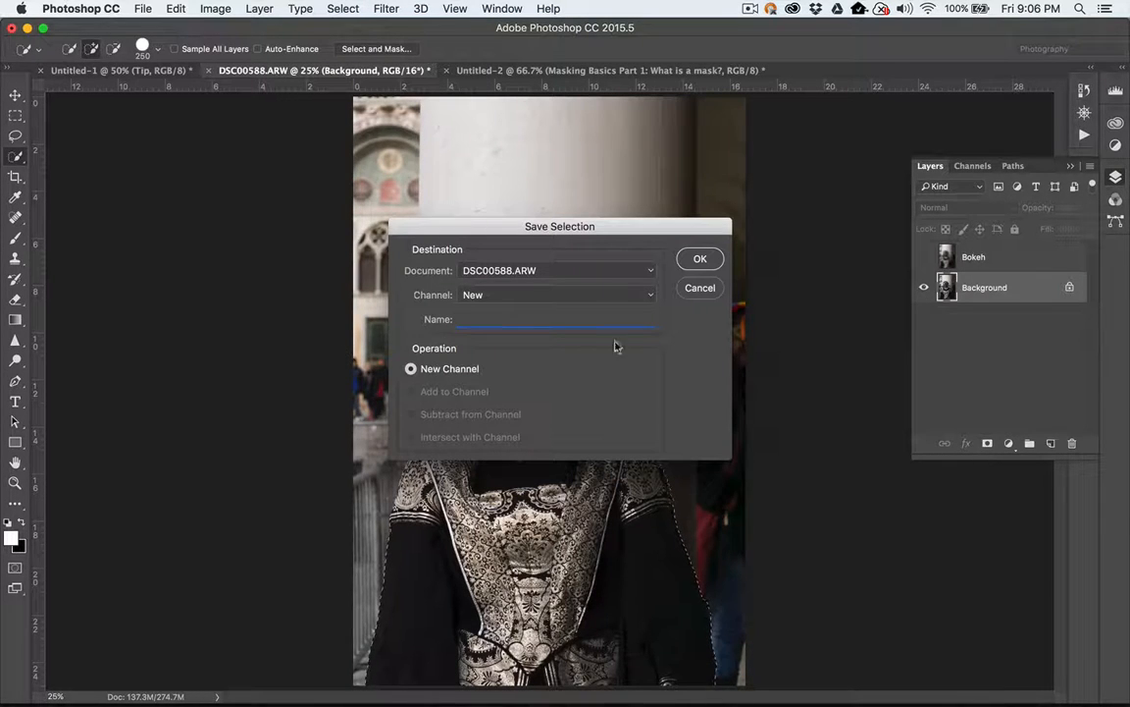
click(623, 300)
click(625, 298)
key(shift)
text(WOMAN)
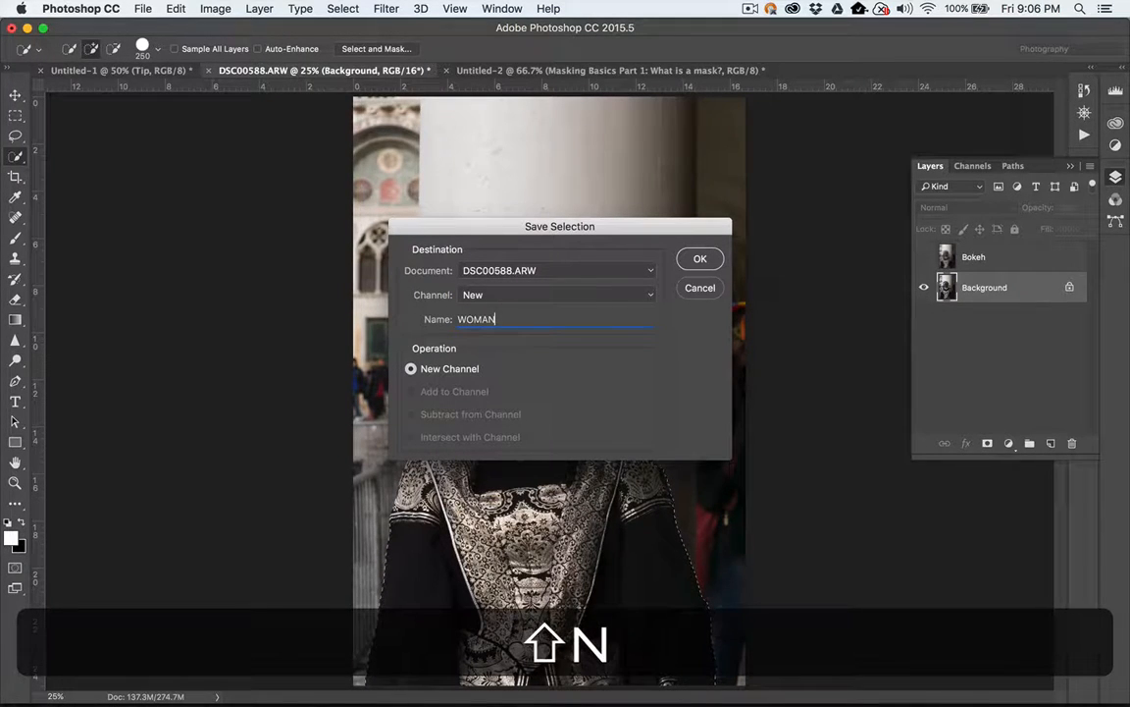
click(698, 260)
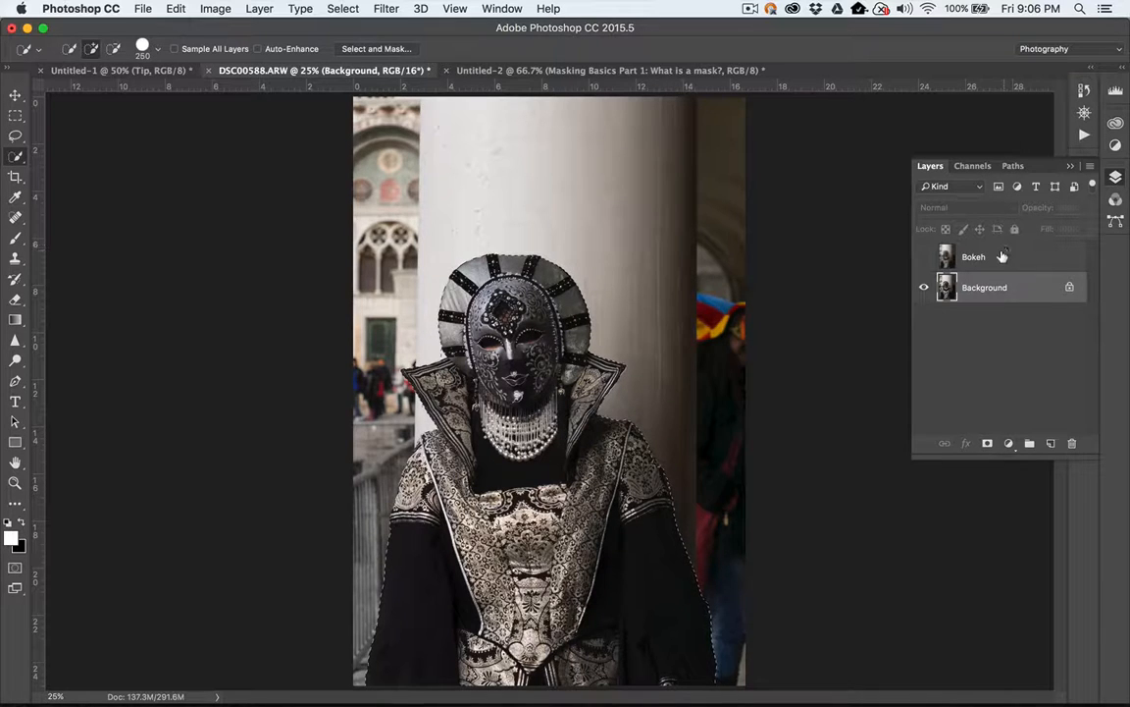
click(925, 257)
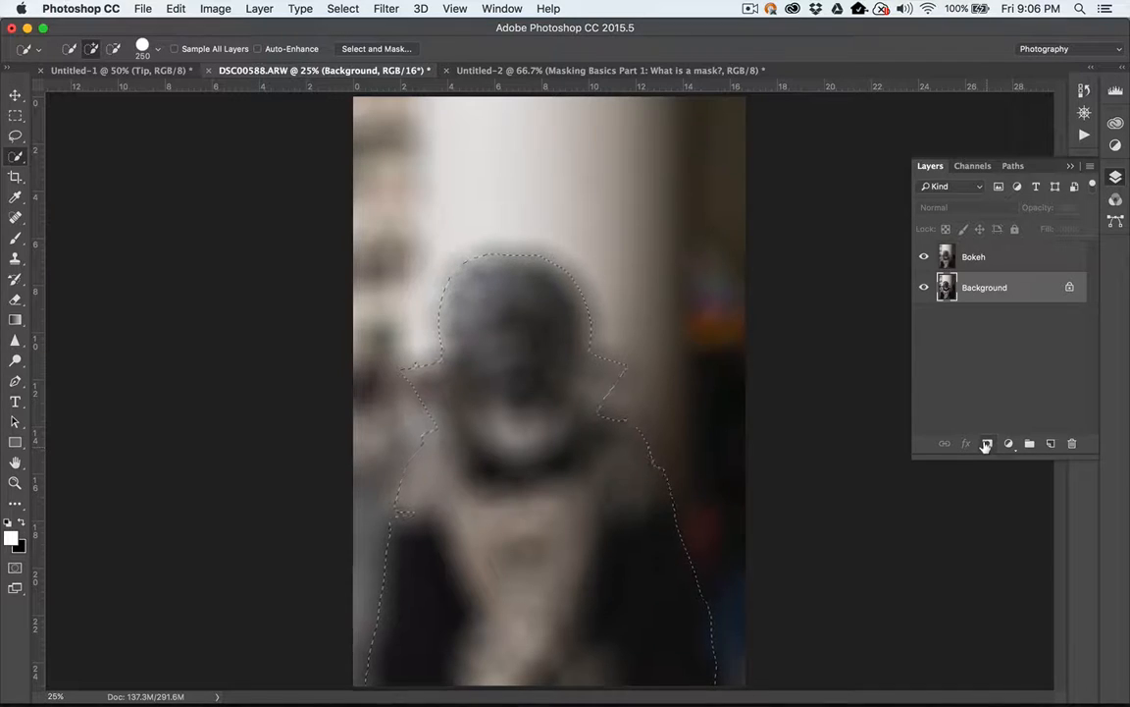
click(986, 444)
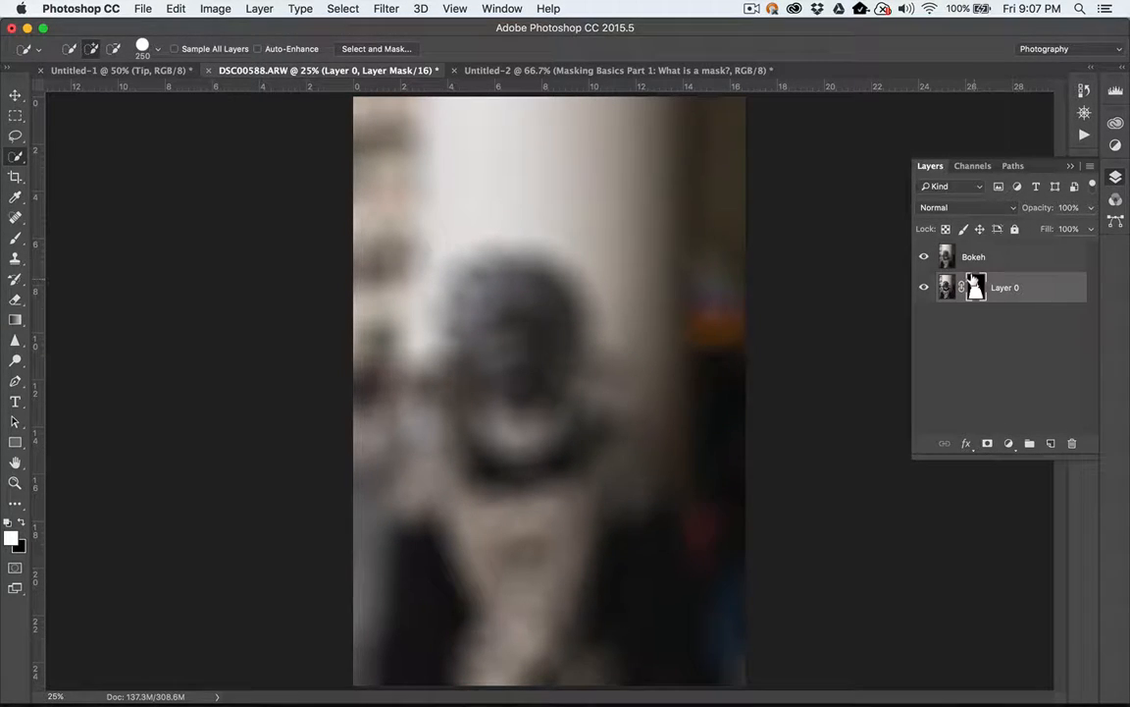
key(super)
key(super+z)
Add a layer mask to the Bokeh layer from the active selection of the woman
click(972, 257)
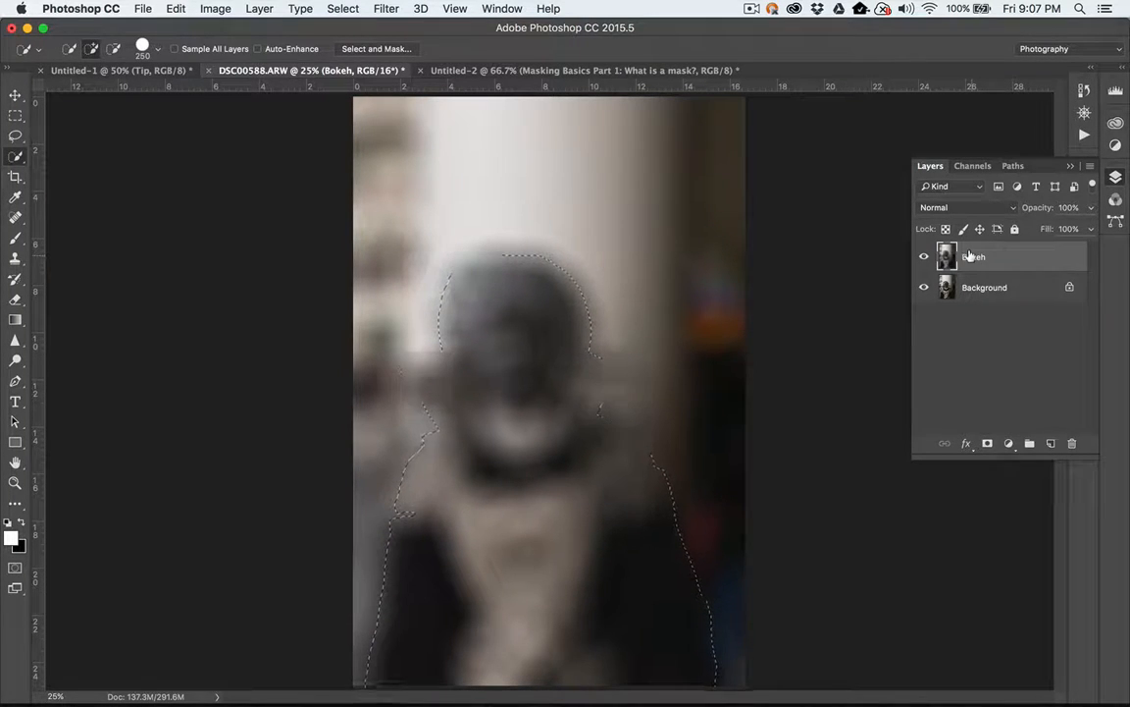
click(987, 444)
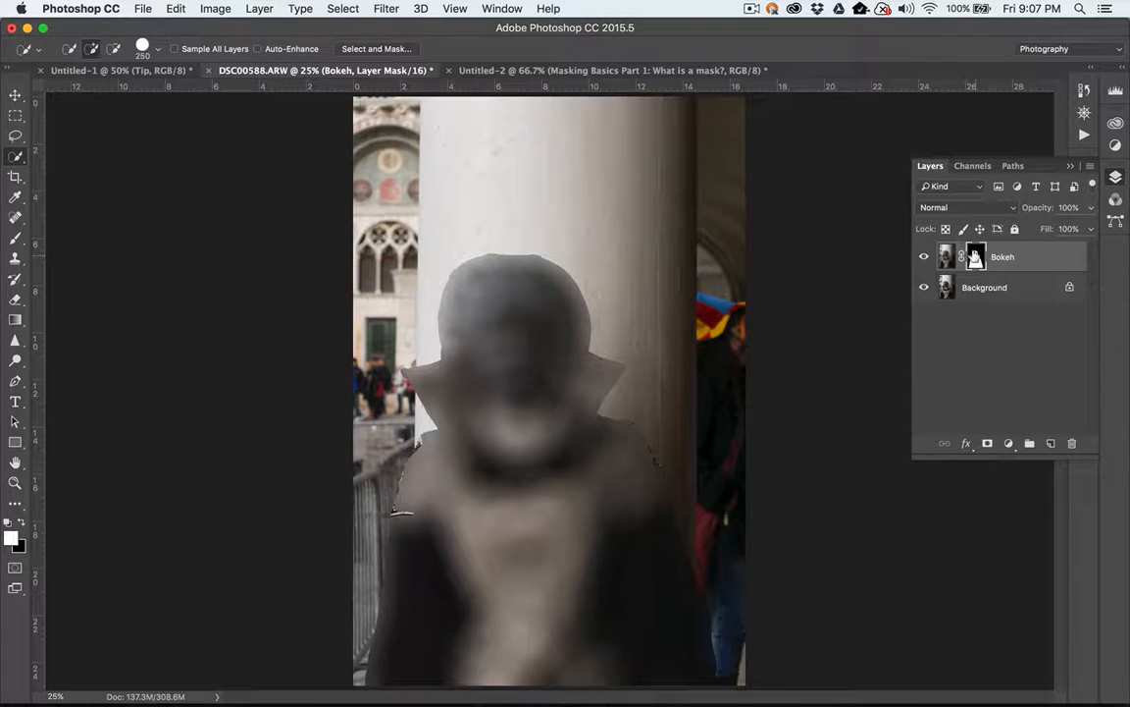
double_click(974, 257)
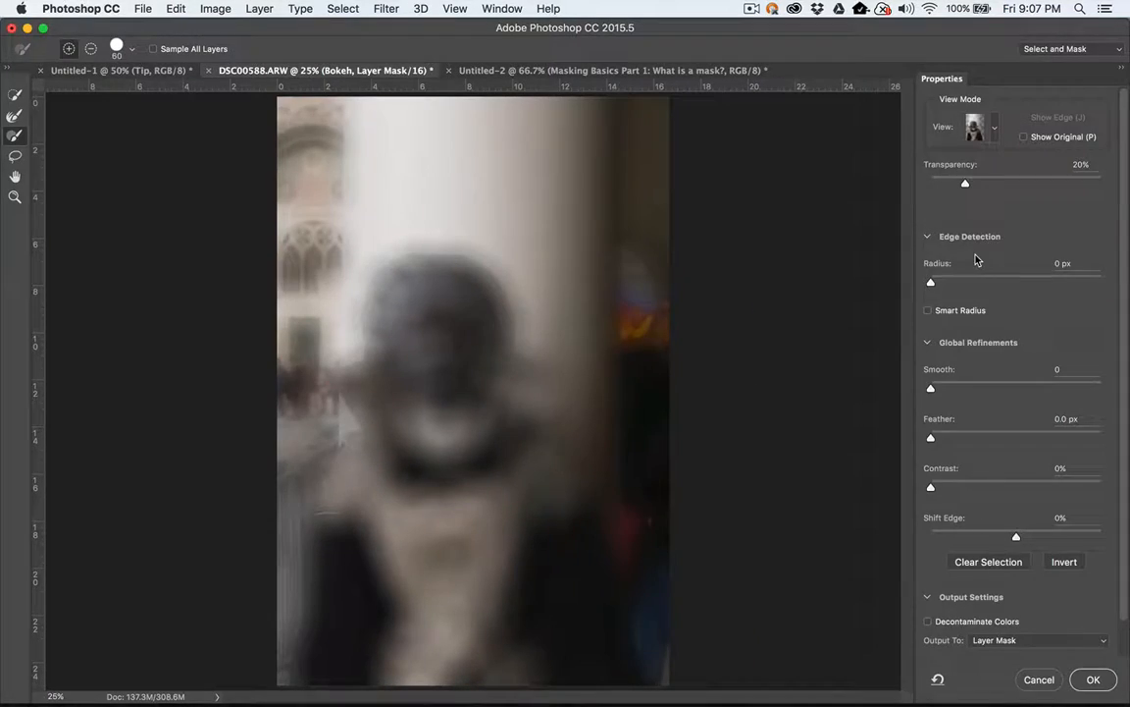
scroll(981, 471, down, 2)
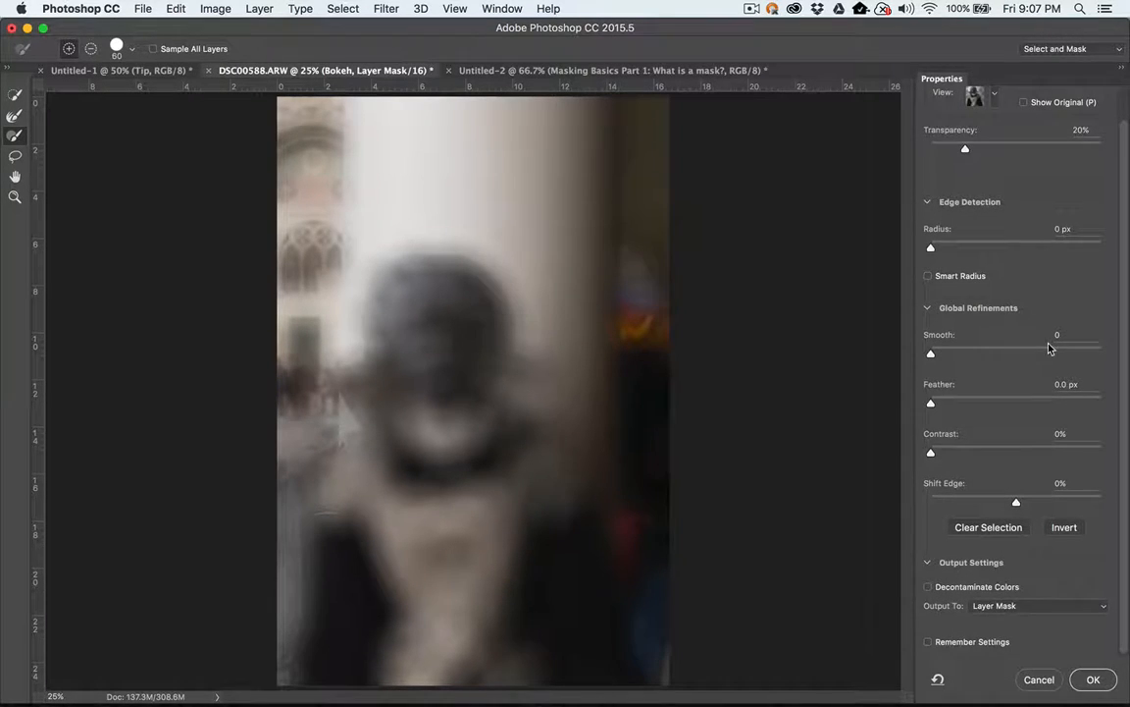
scroll(1050, 346, up, 2)
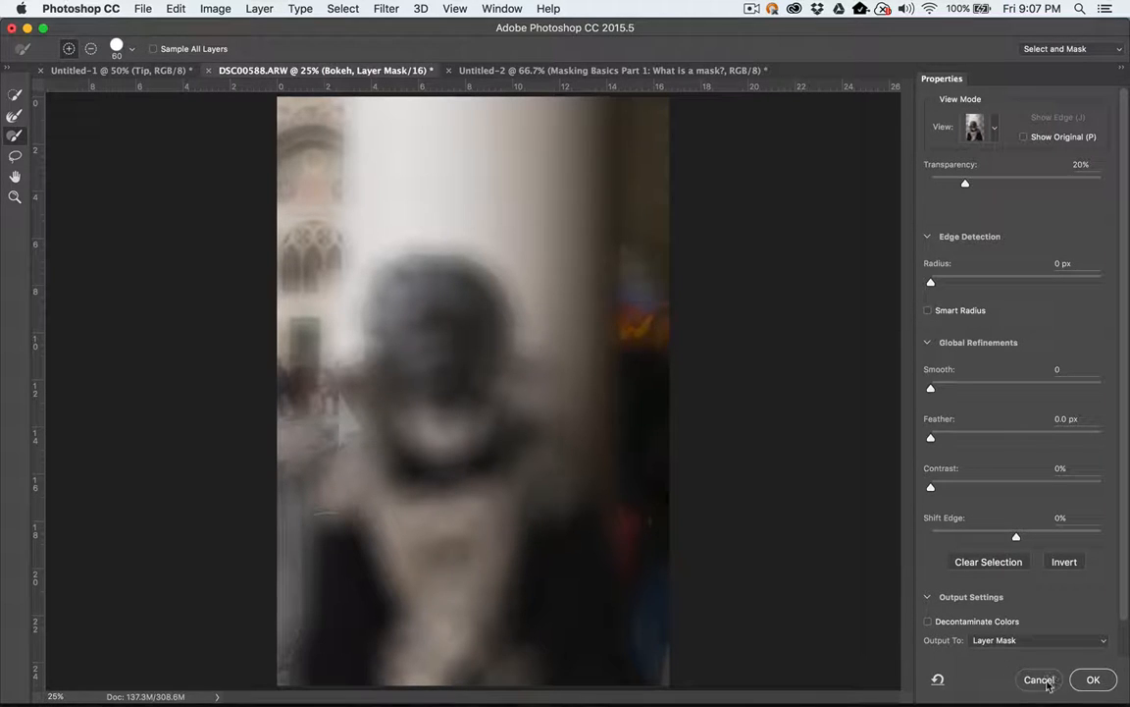
click(1079, 49)
click(1083, 49)
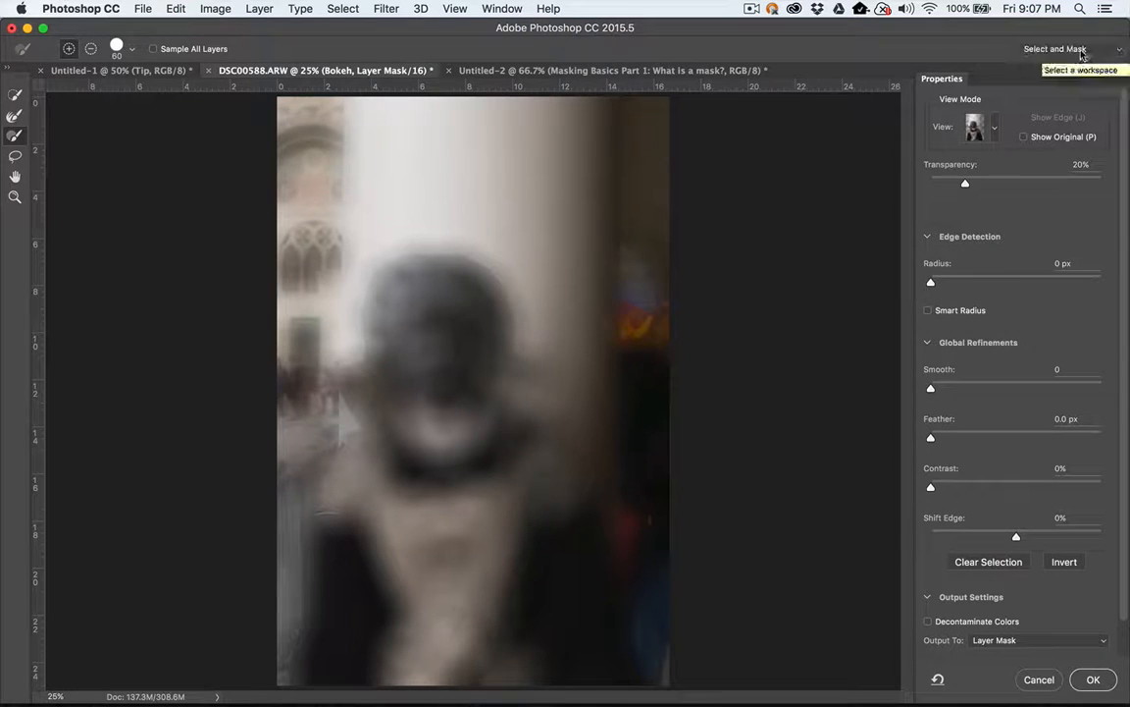
click(1040, 678)
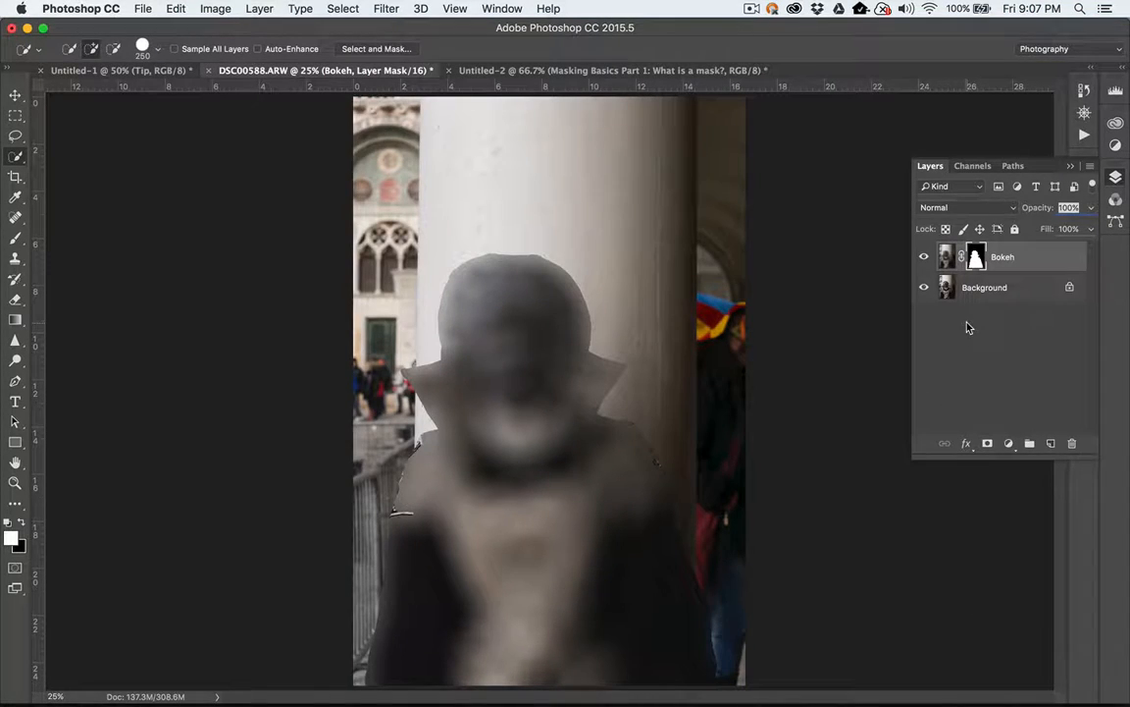
Invert the Bokeh layer's mask so the blur covers the background instead of the woman
key(super+i)
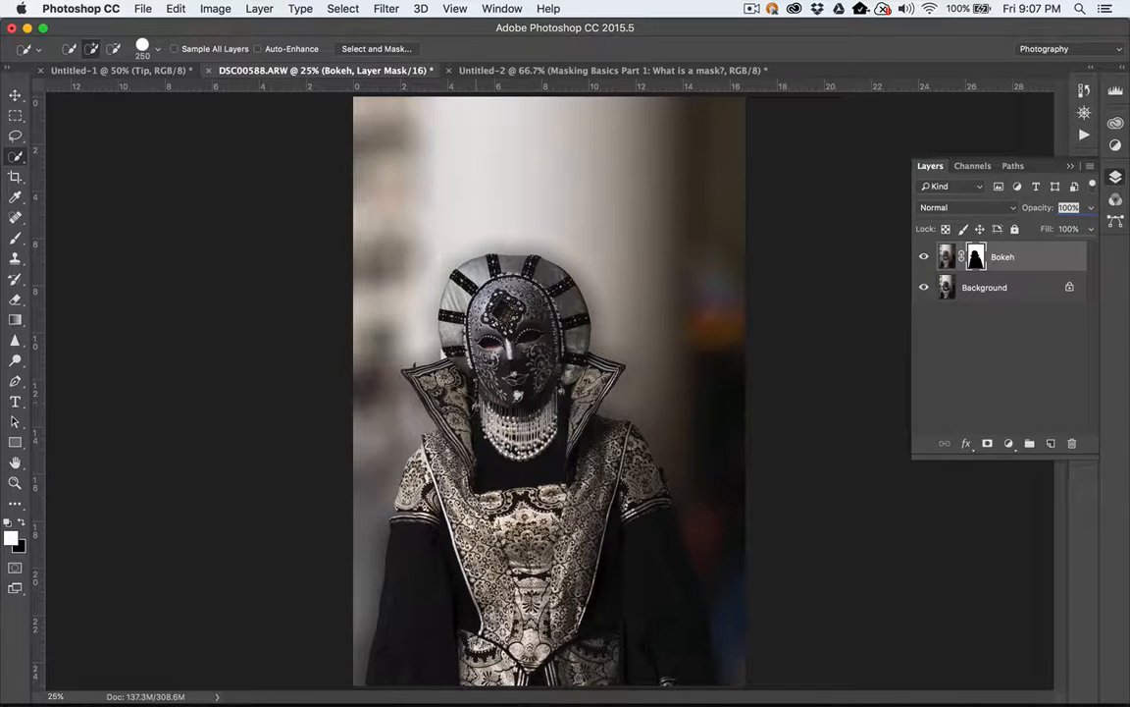
Target the Bokeh layer's mask and set up the Brush tool with a hard round tip
click(1085, 112)
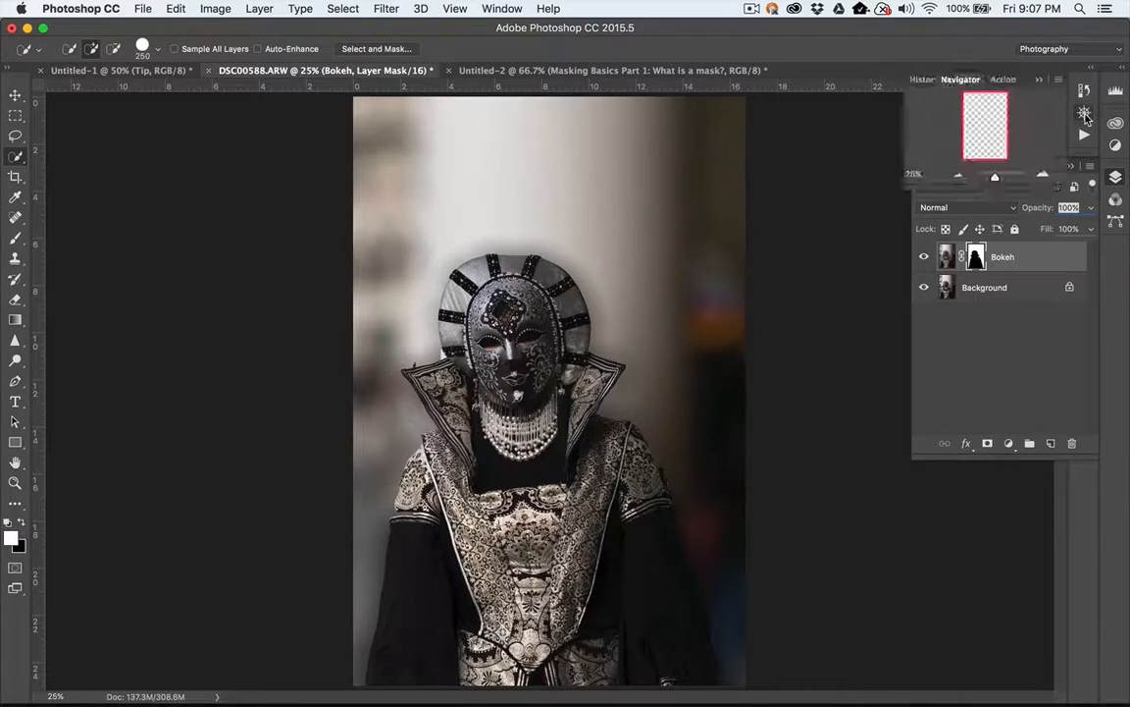
click(1044, 175)
click(1044, 175)
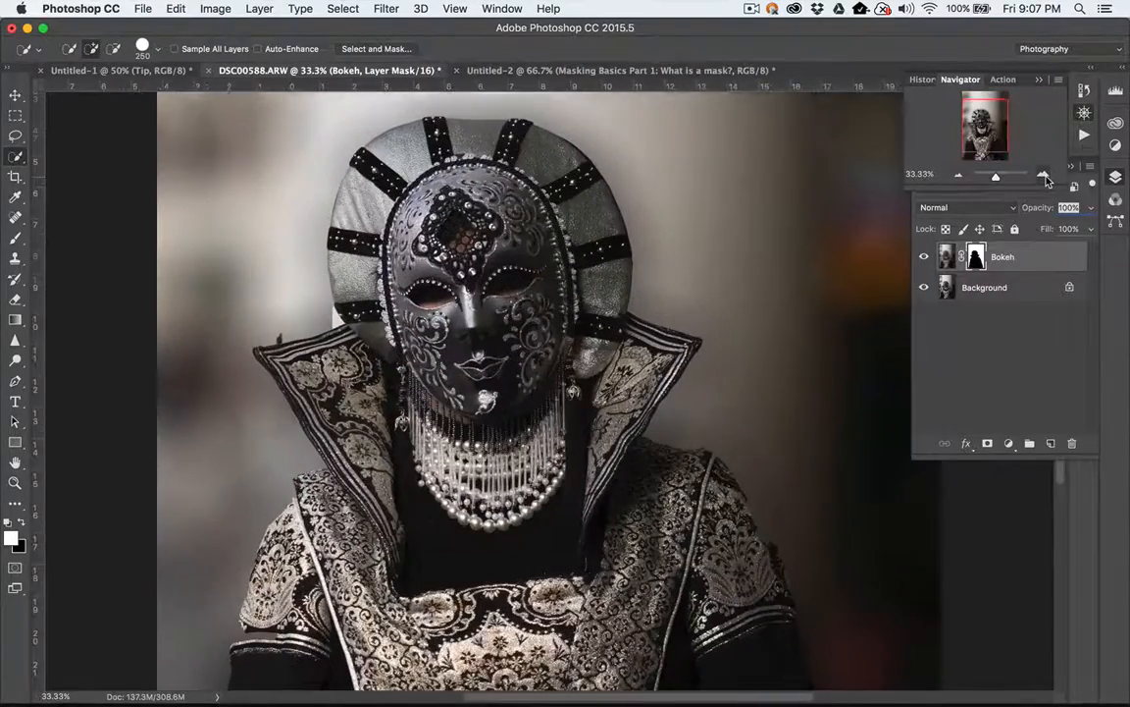
click(1045, 174)
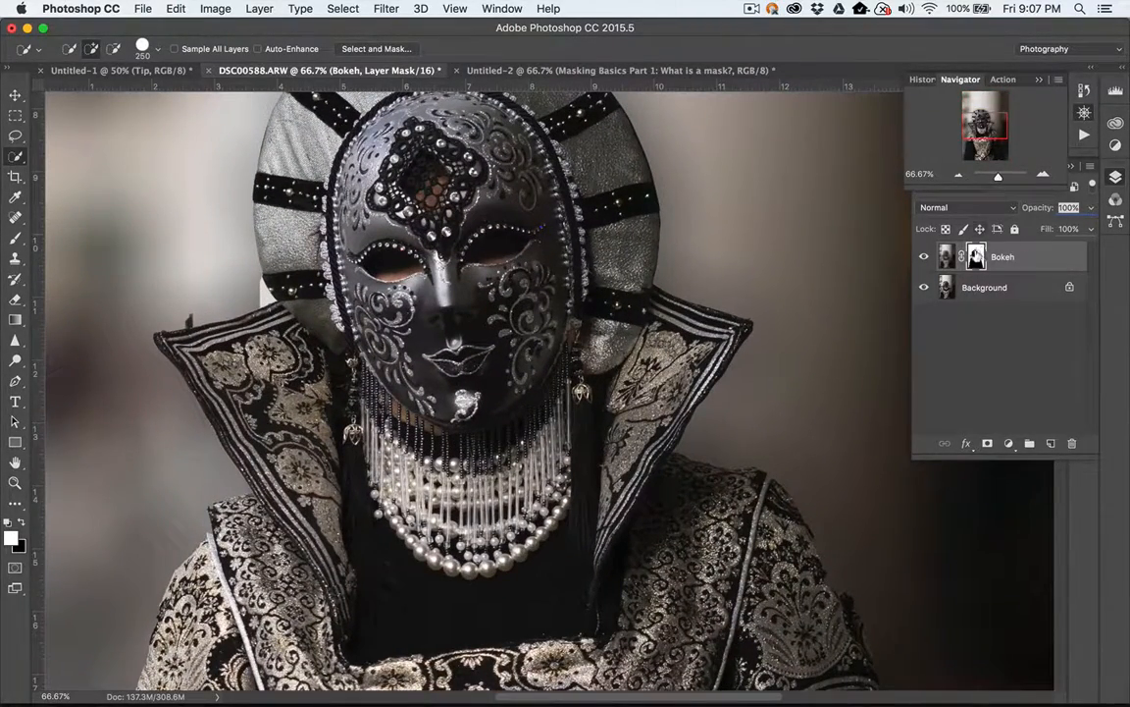
click(974, 255)
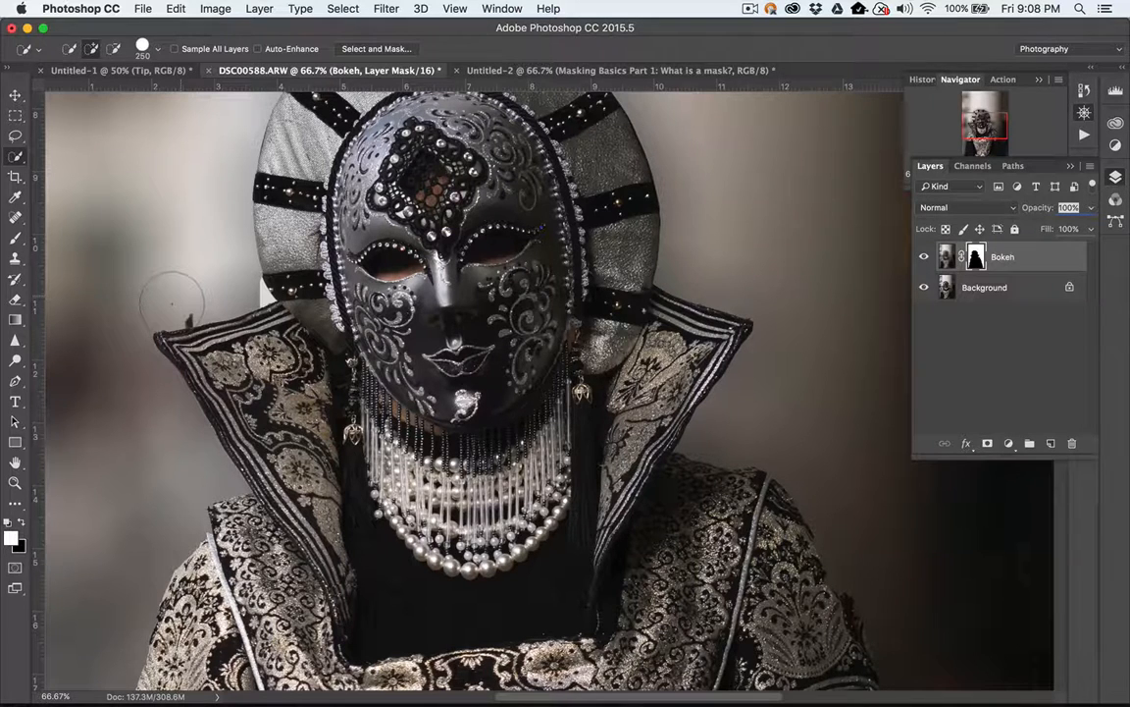
click(20, 523)
key(b)
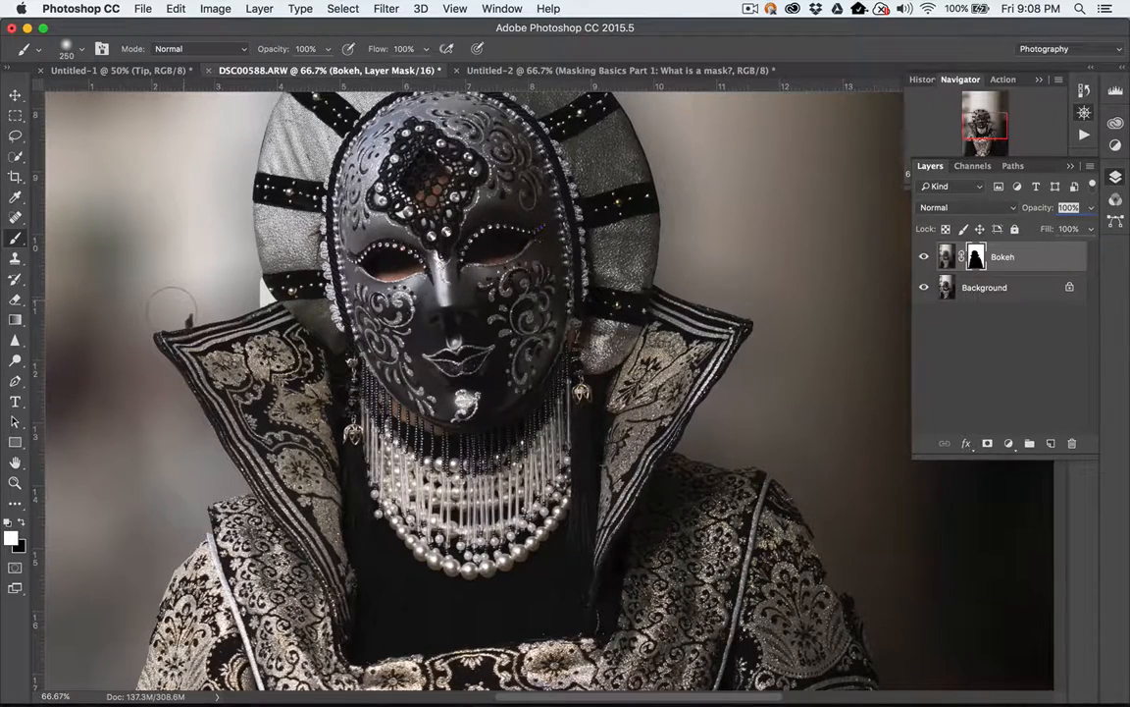
key(super+z)
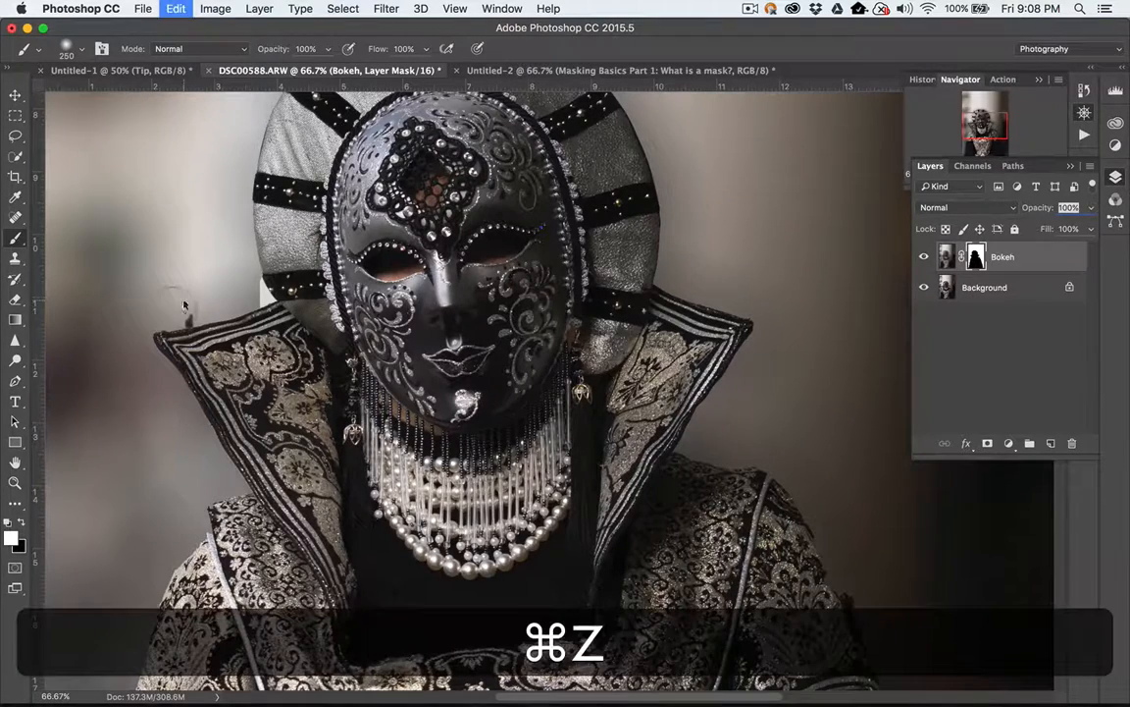
click(82, 50)
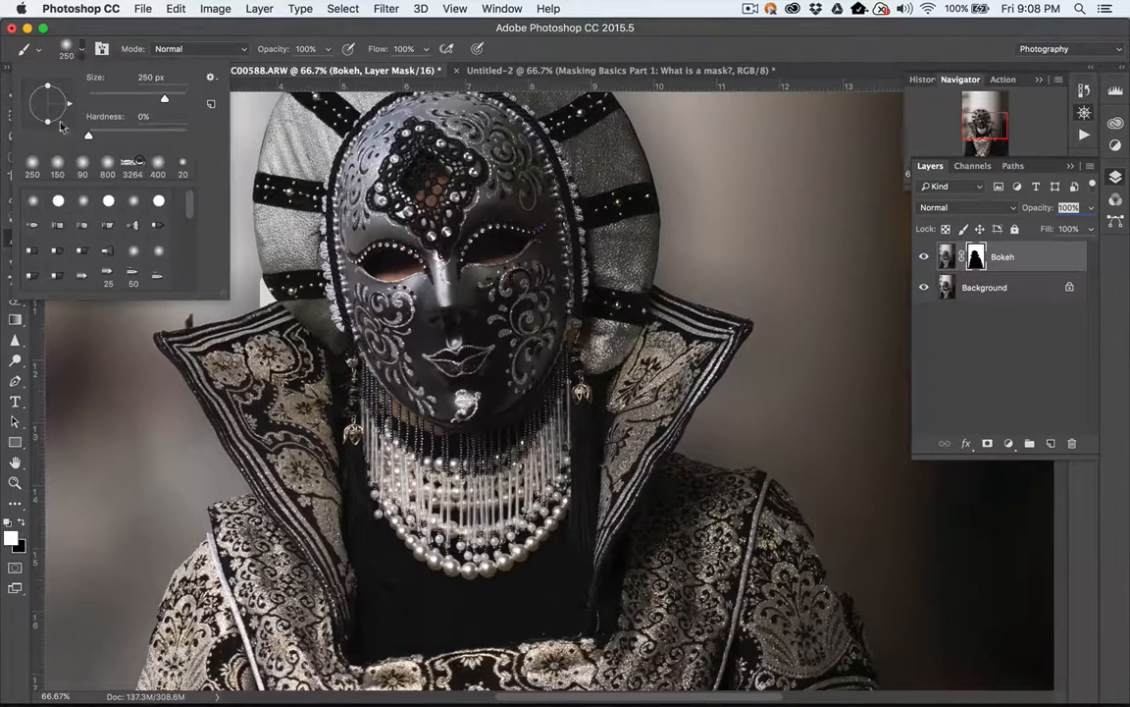
click(57, 201)
click(106, 37)
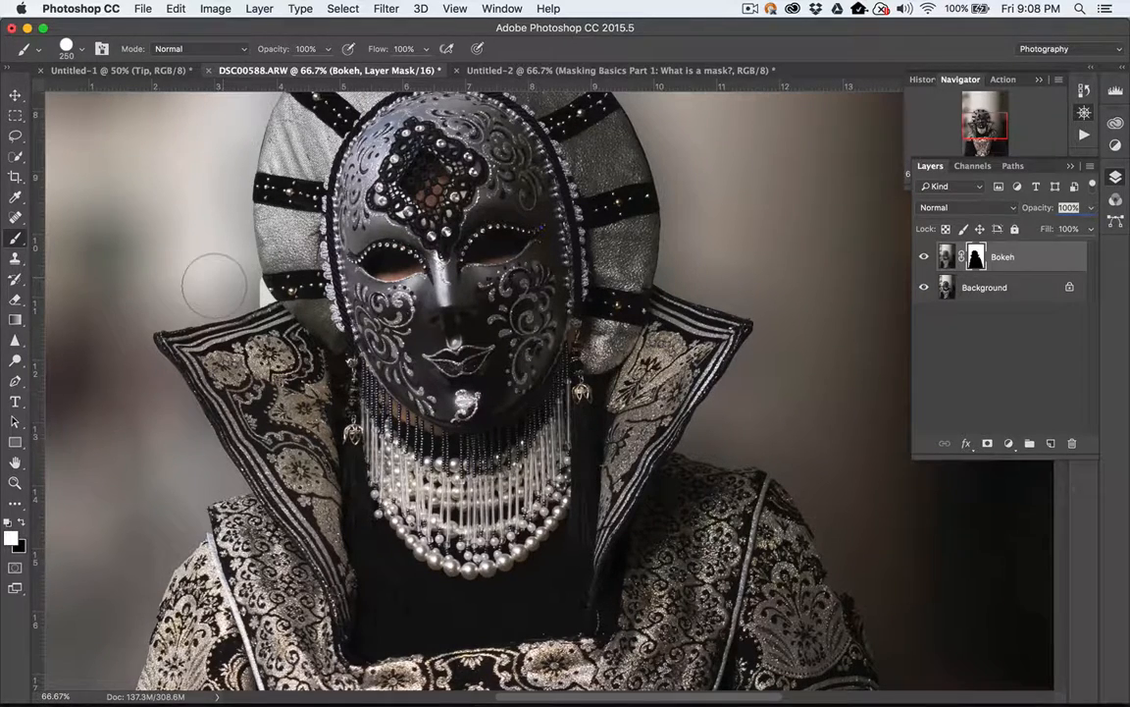
Paint white on the Bokeh mask with a small brush, 35 px and under, over unblurred remnants between headdress and collar and above the collar tip
key([)
key(bracketleft)
key(bracketleft)
key(bracketleft)
key(bracketleft)
key(bracketleft)
key(bracketleft)
key(bracketleft)
key(bracketleft)
key(bracketleft)
key(bracketleft)
mouse_move(254, 286)
mouse_down()
mouse_move(257, 302)
mouse_move(269, 301)
mouse_up()
key(bracketleft)
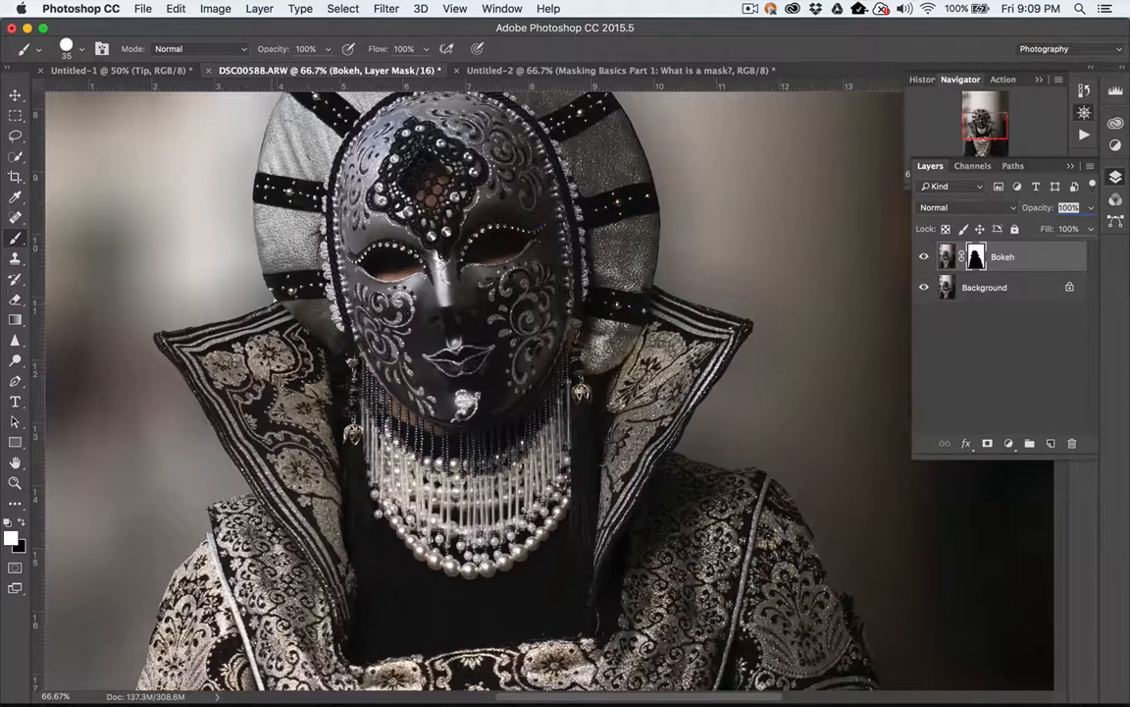
key(bracketleft)
Touch up the Bokeh mask along the outer edge of the woman's right-hand embroidered shoulder with the 25 px brush, using black and white
scroll(715, 225, up, 10)
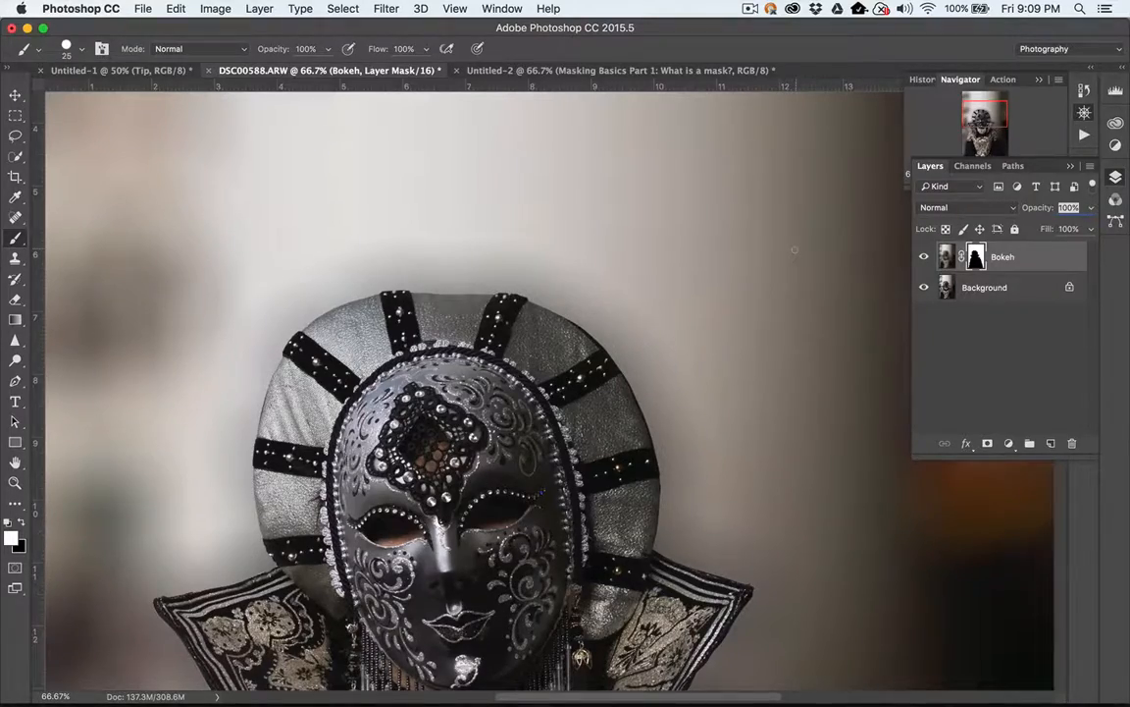
scroll(795, 249, down, 20)
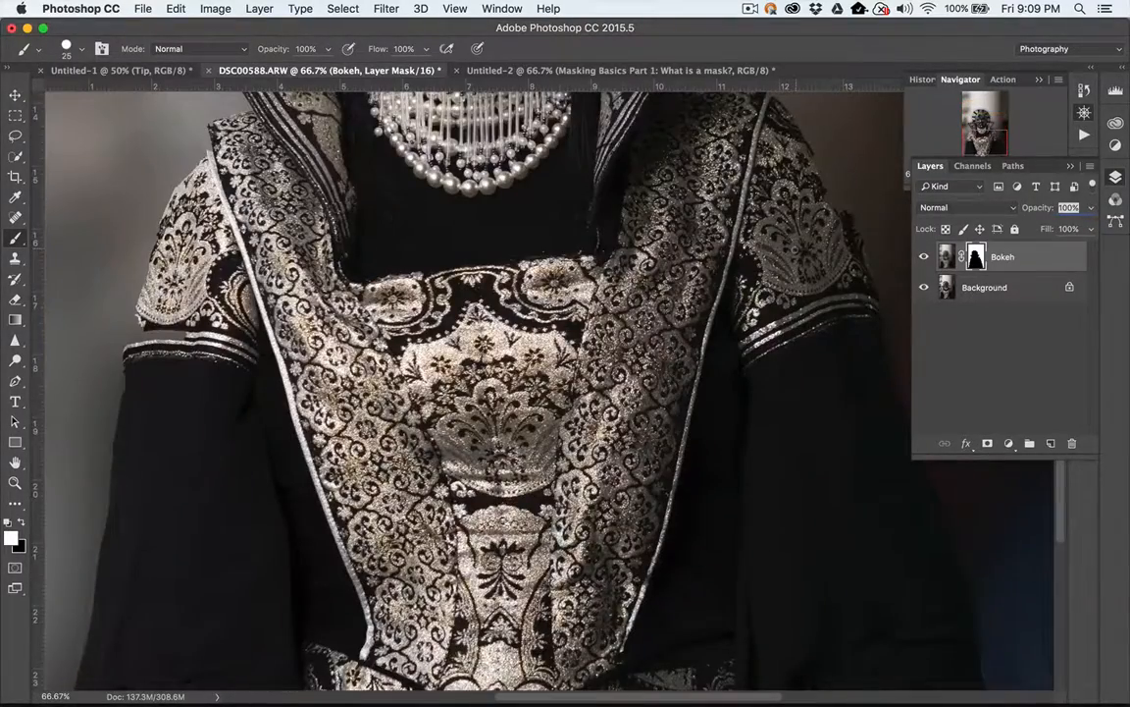
scroll(795, 250, down, 5)
scroll(795, 250, right, 5)
scroll(795, 249, up, 8)
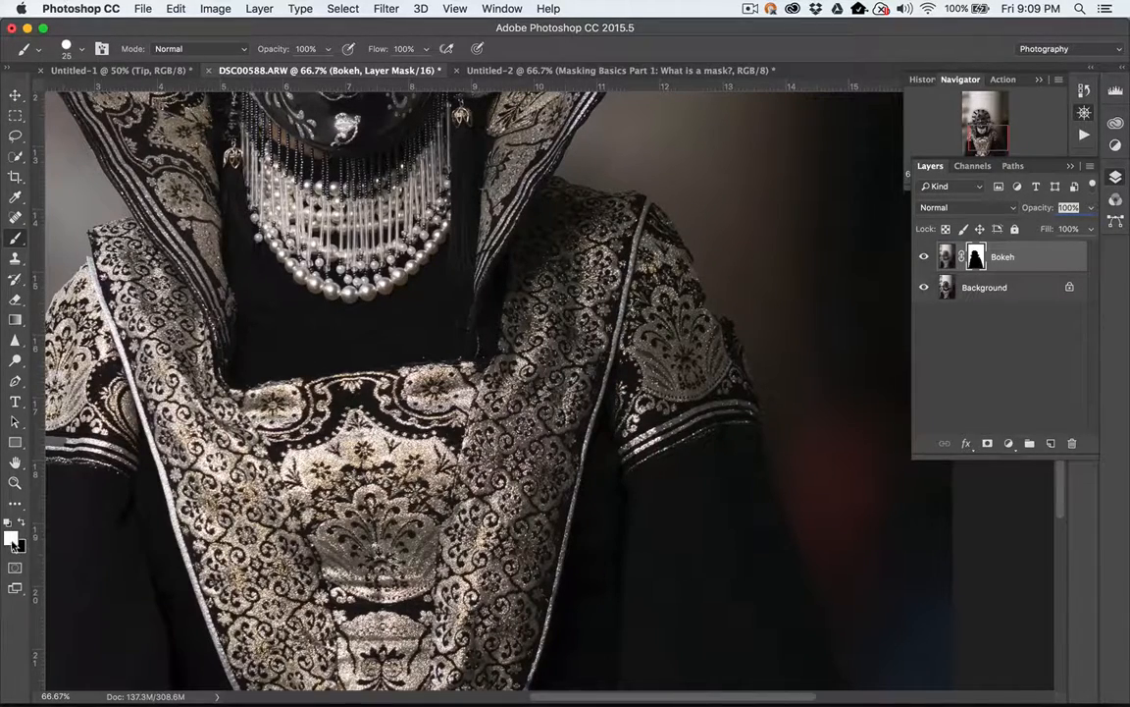
key(x)
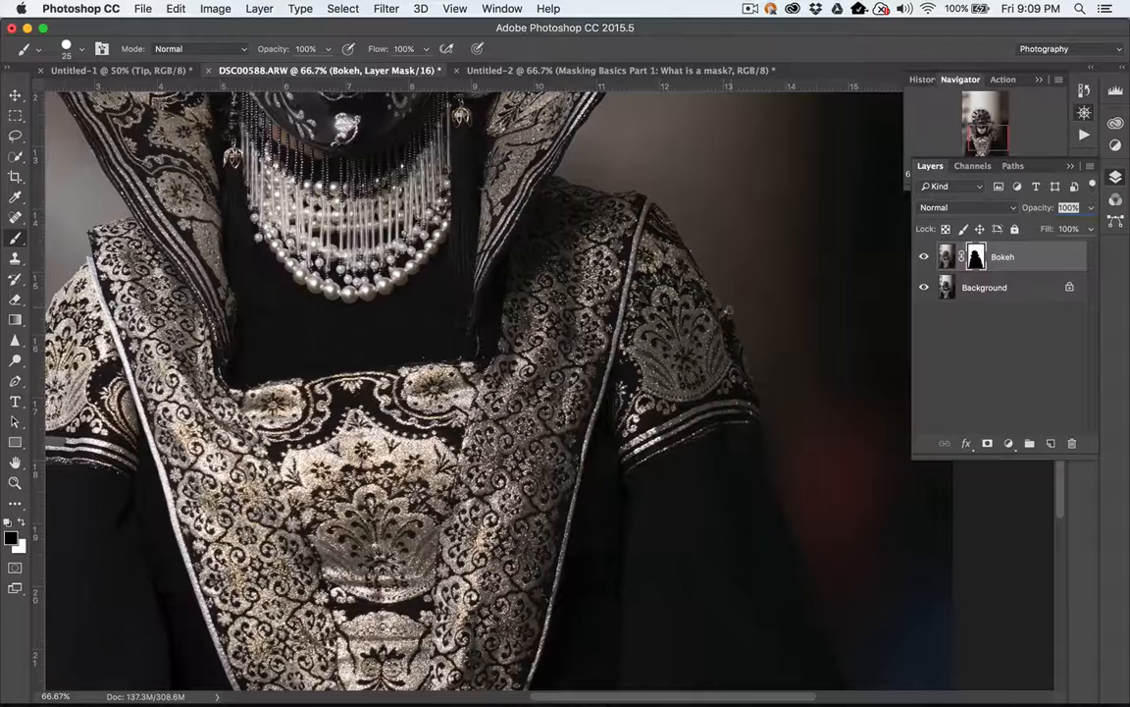
key(x)
Open the Bokeh layer's mask in Select and Mask and set the preview transparency to 100%
scroll(832, 432, up, 10)
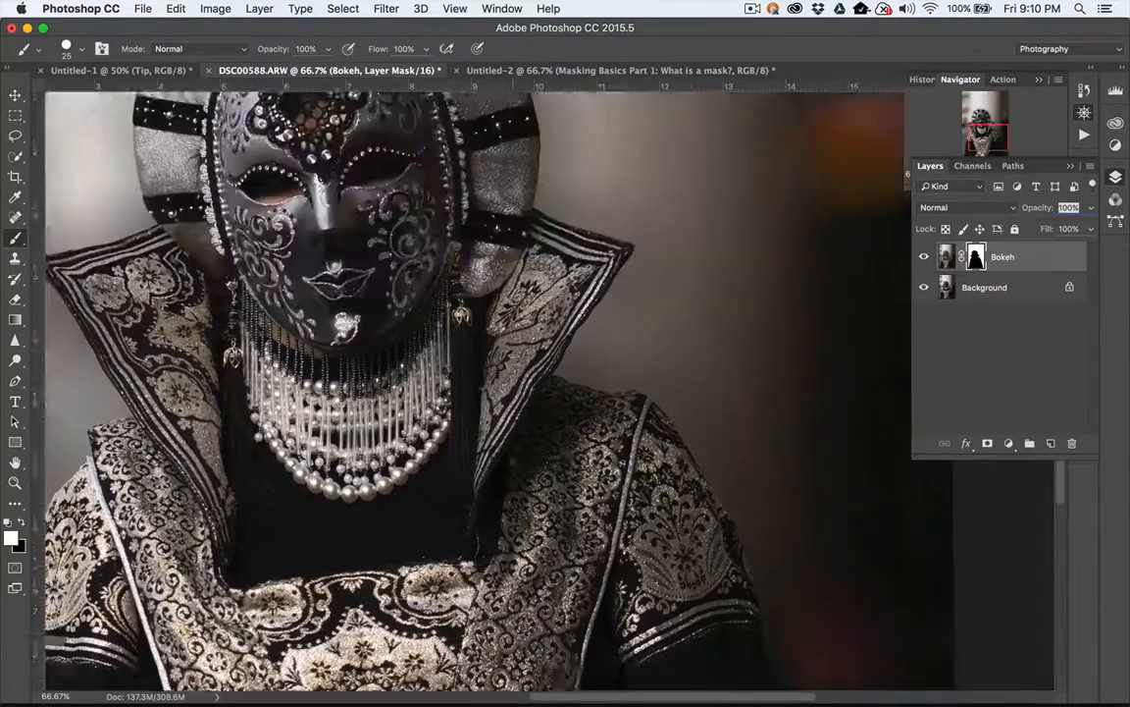
scroll(832, 432, down, 9)
scroll(511, 462, down, 10)
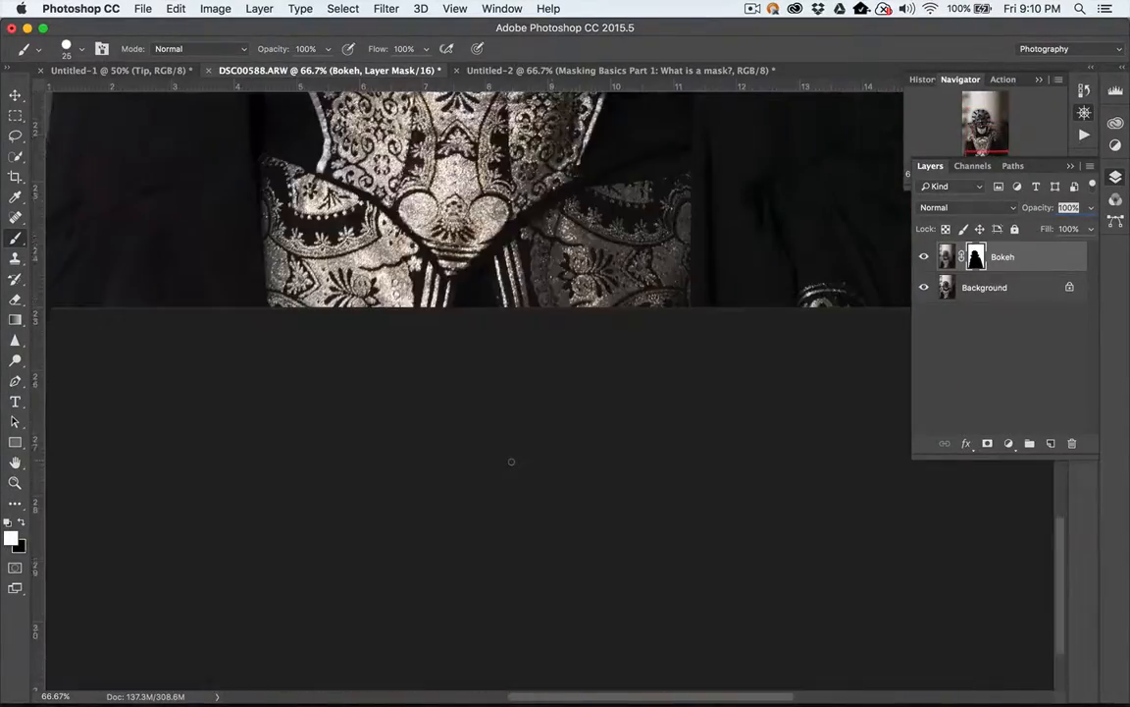
scroll(511, 393, up, 10)
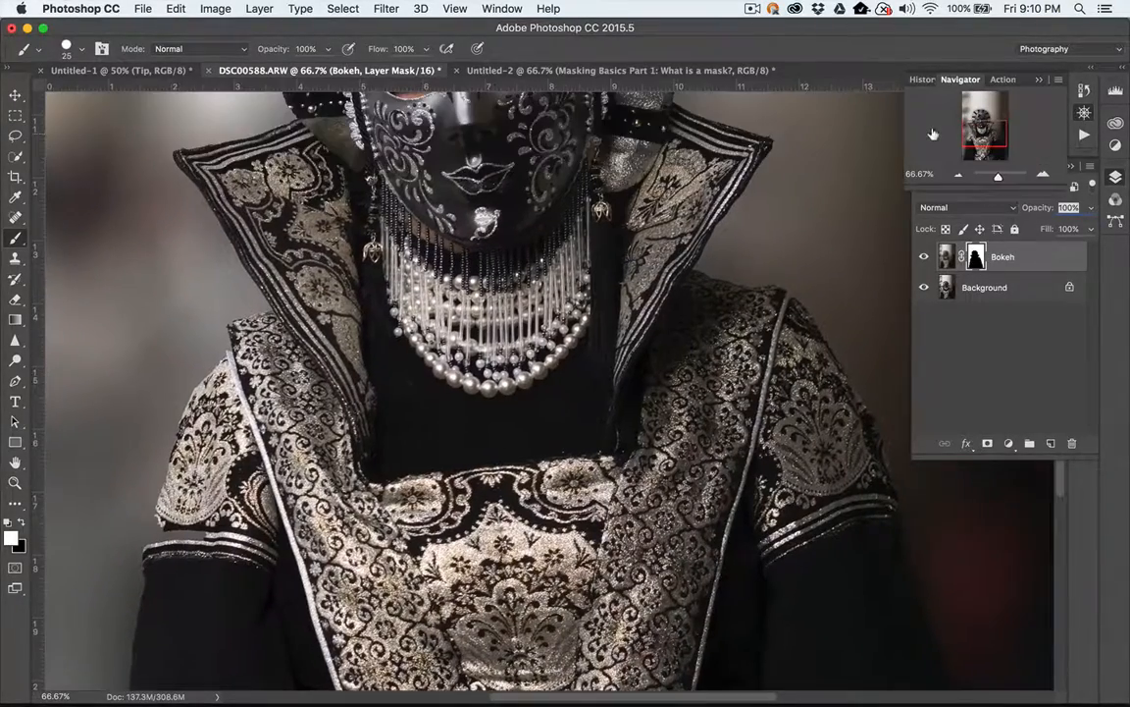
click(959, 176)
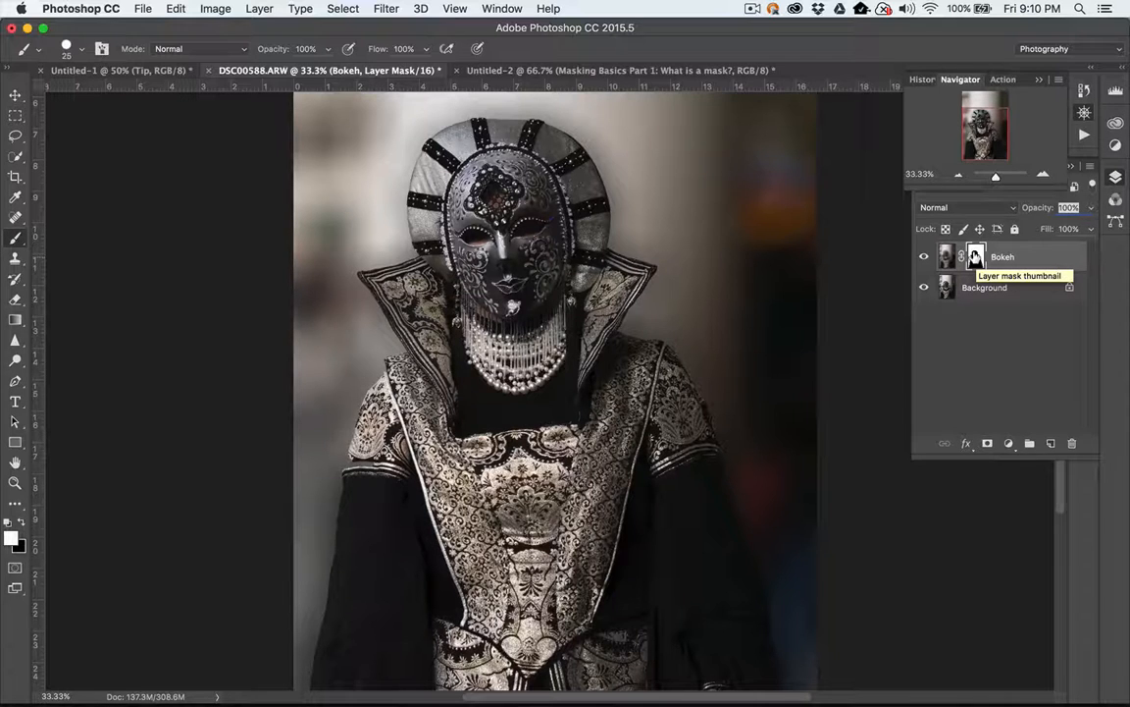
double_click(974, 257)
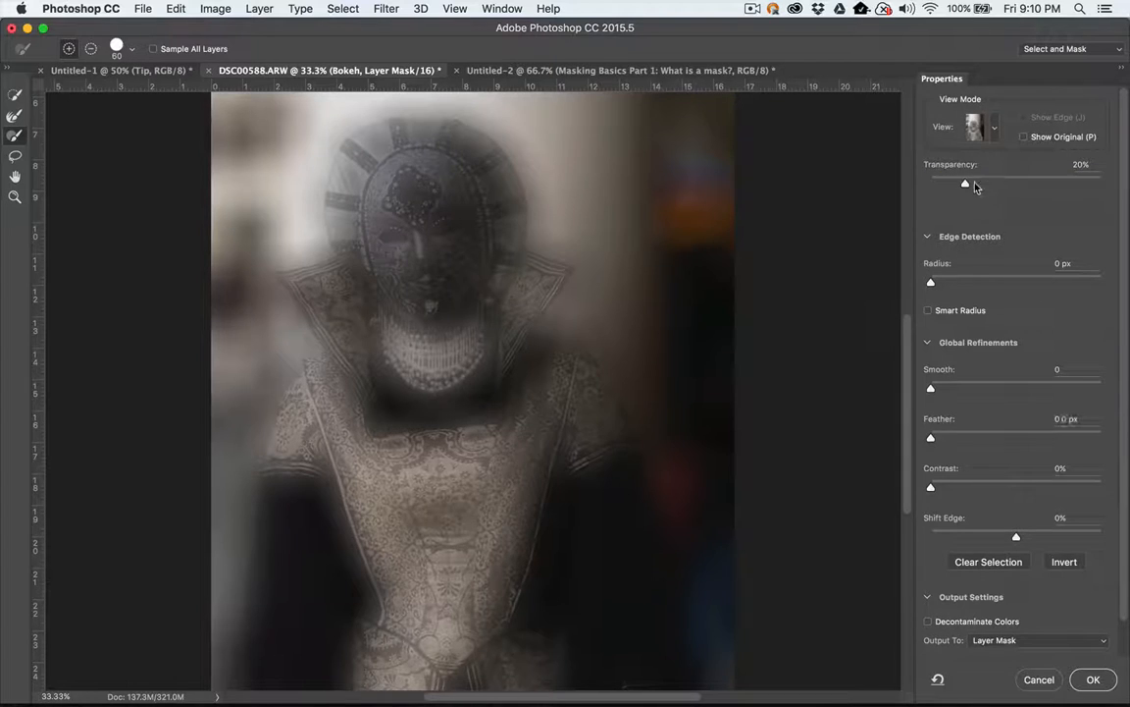
drag(966, 186, 1099, 188)
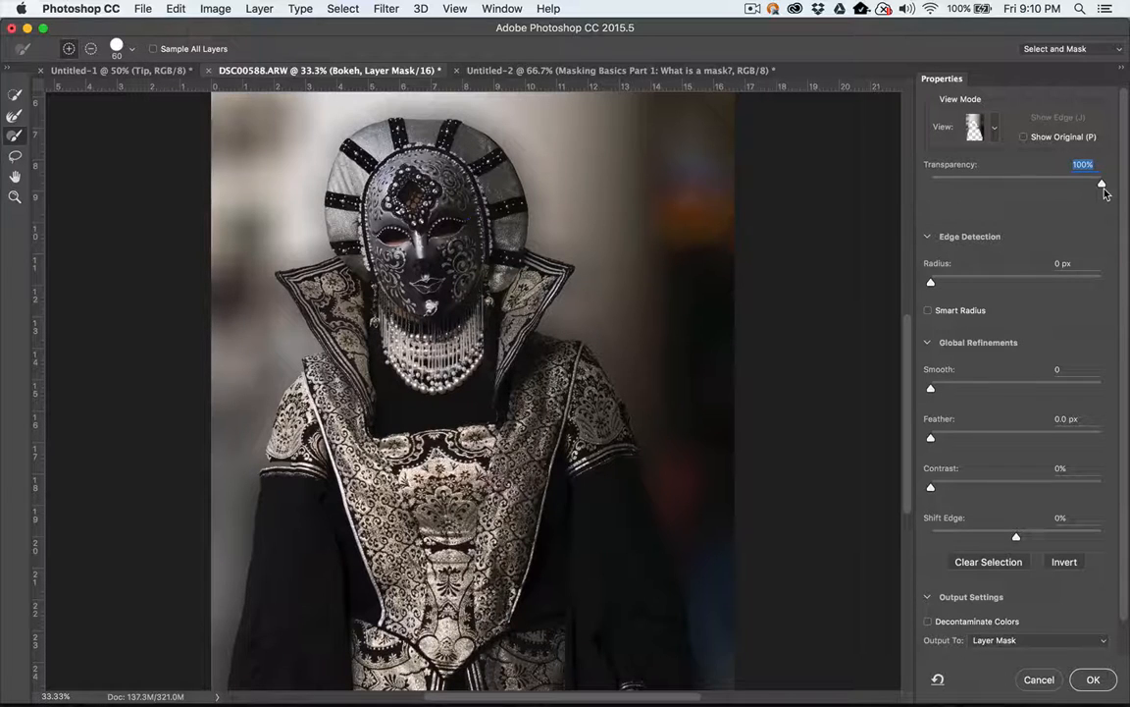
mouse_move(1105, 184)
mouse_down()
mouse_move(1072, 193)
mouse_move(962, 176)
mouse_move(1117, 192)
mouse_up()
scroll(1028, 210, down, 2)
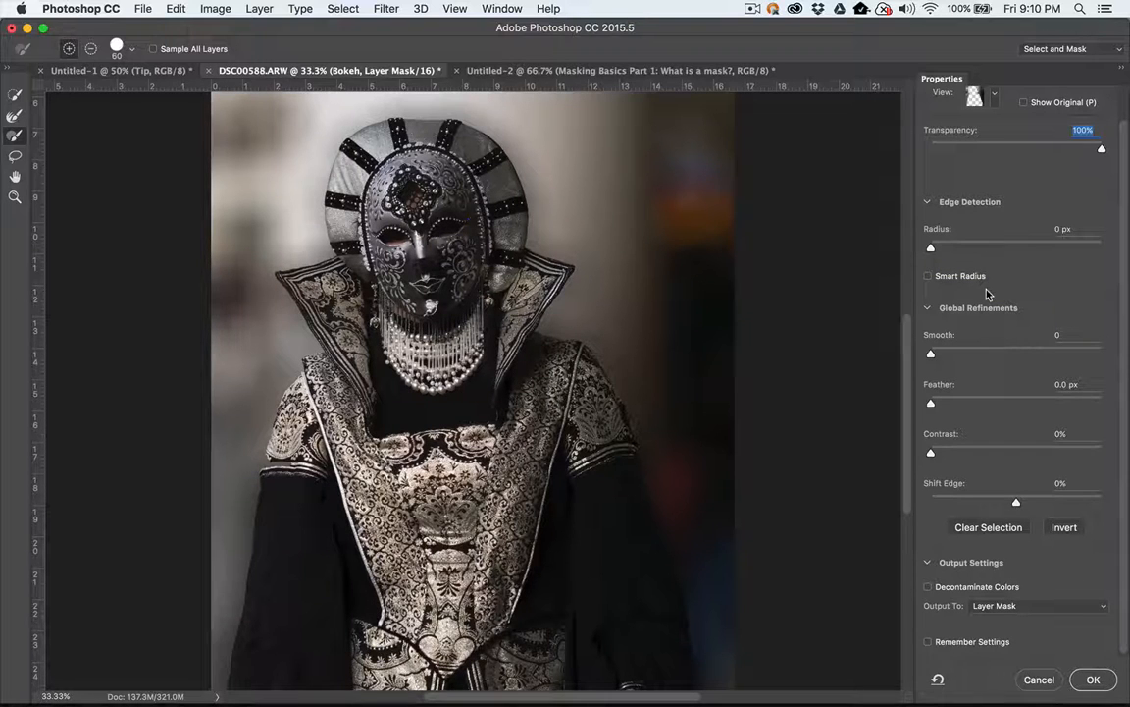
Feather the mask edge by 3.1 px and apply the refinement to the layer mask
click(1060, 383)
click(1064, 383)
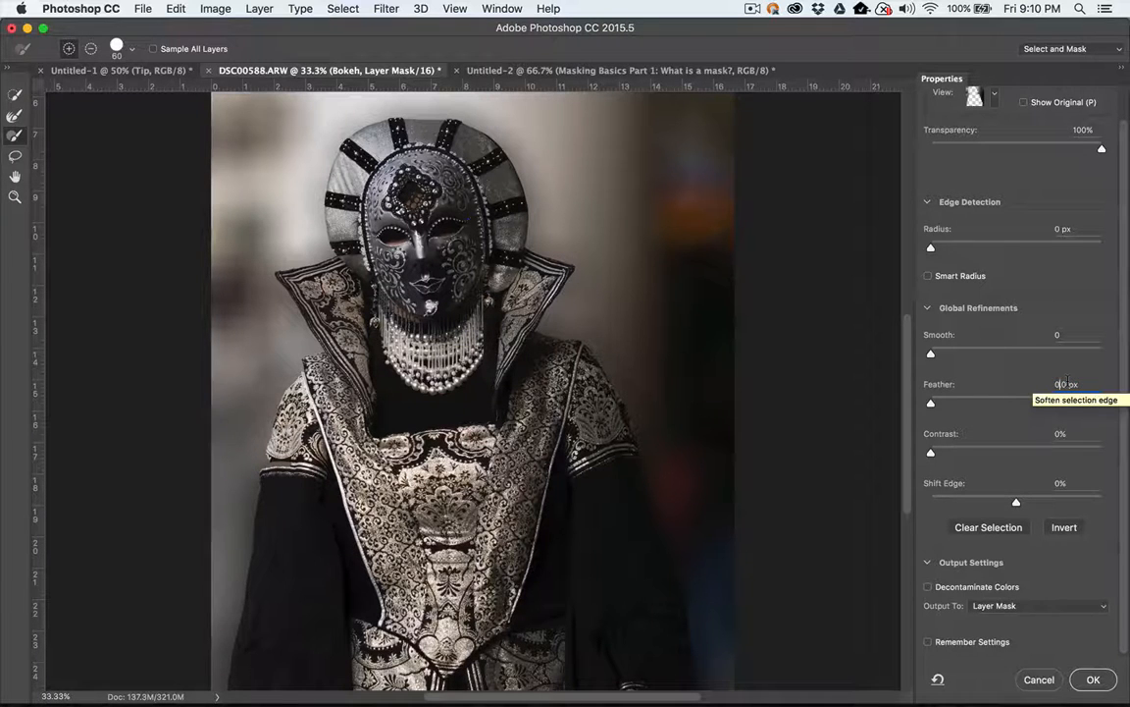
key(BackSpace)
text(3)
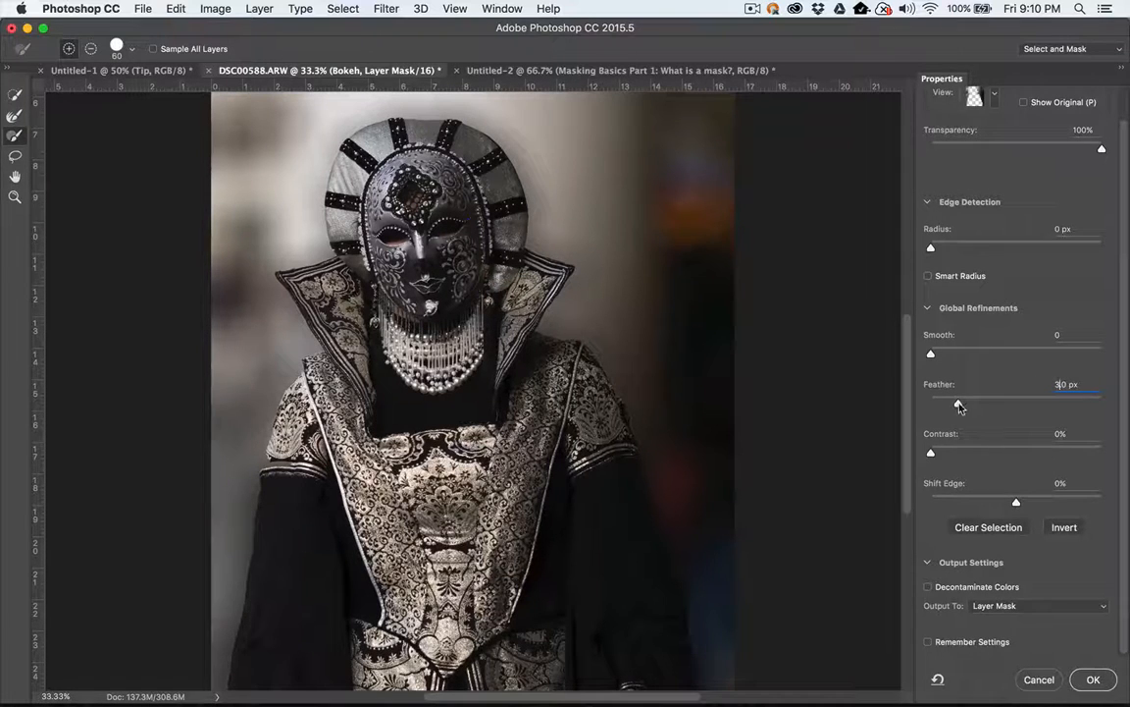
drag(960, 407, 1042, 412)
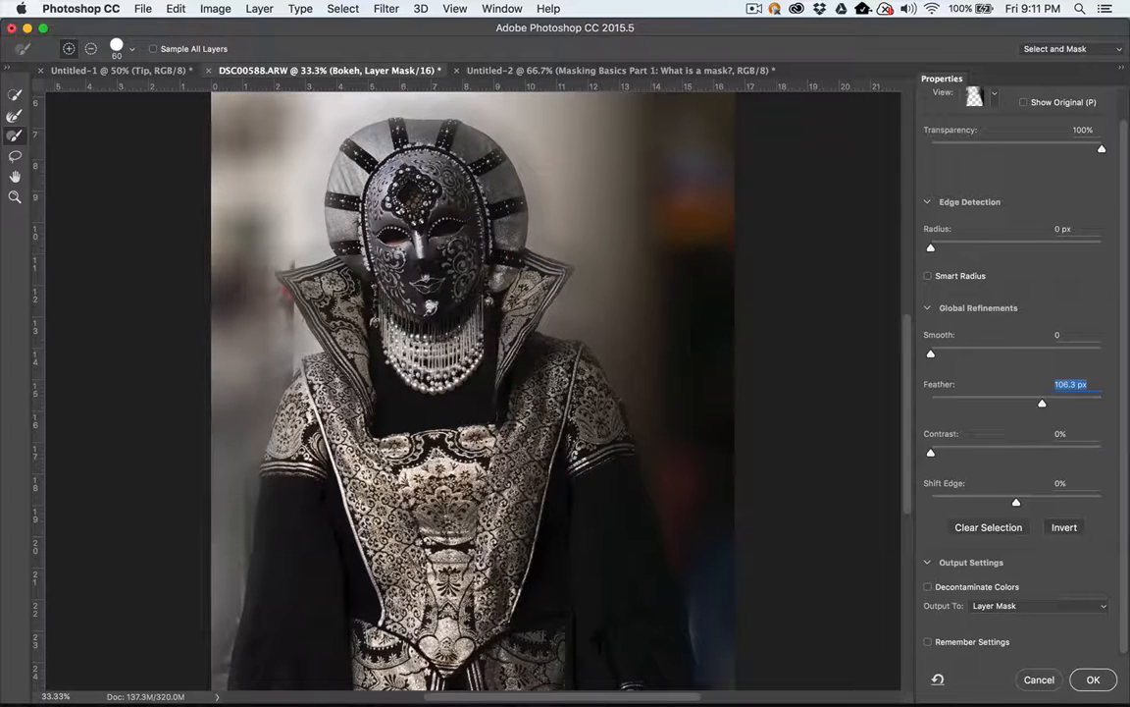
drag(1042, 404, 960, 424)
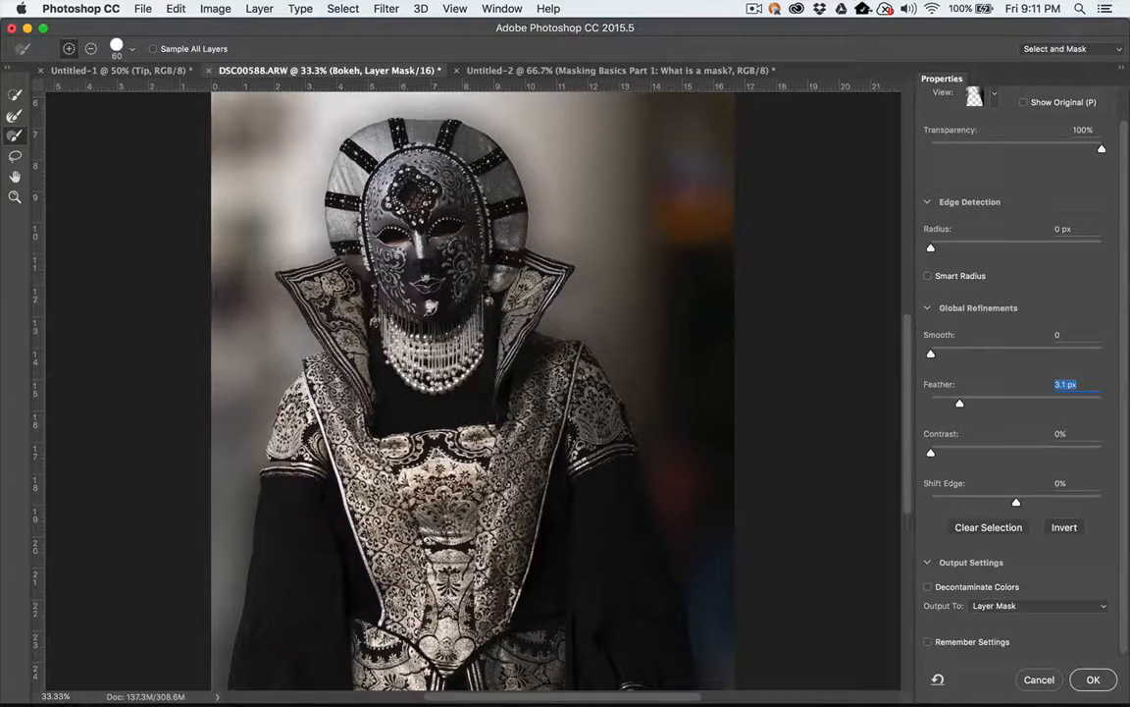
scroll(467, 383, down, 3)
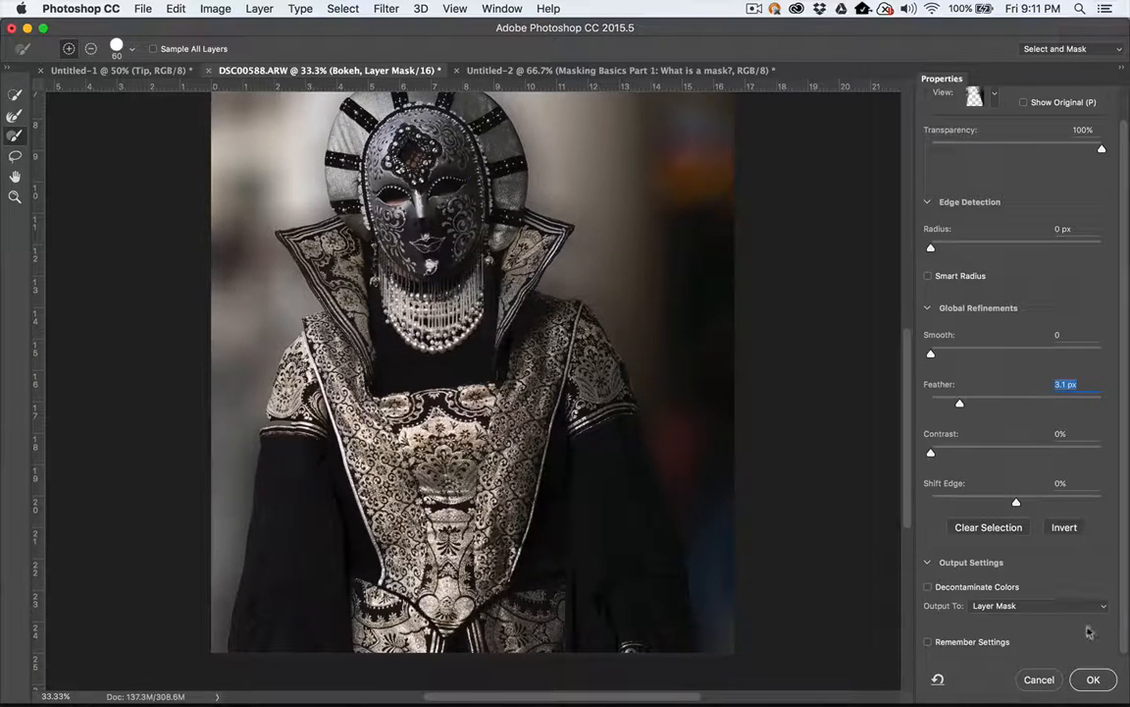
click(1103, 683)
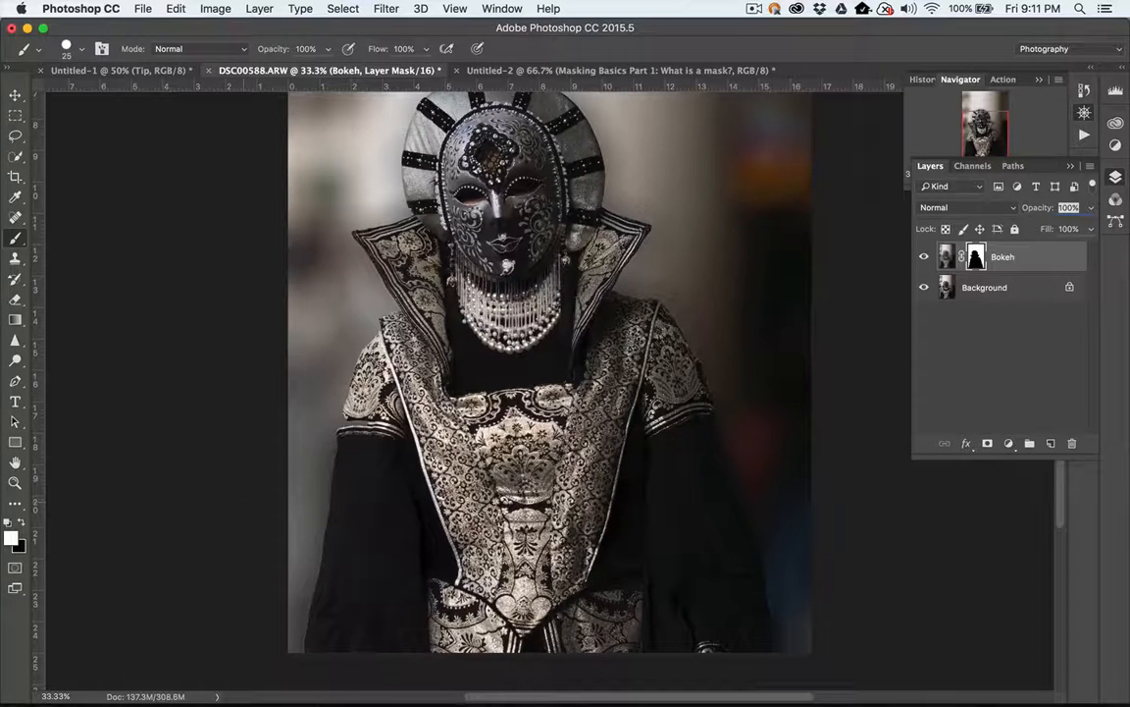
Paint black on the Bokeh mask with a 100 px brush to restore the striped trim of the sleeve on the photo's left side
key(b)
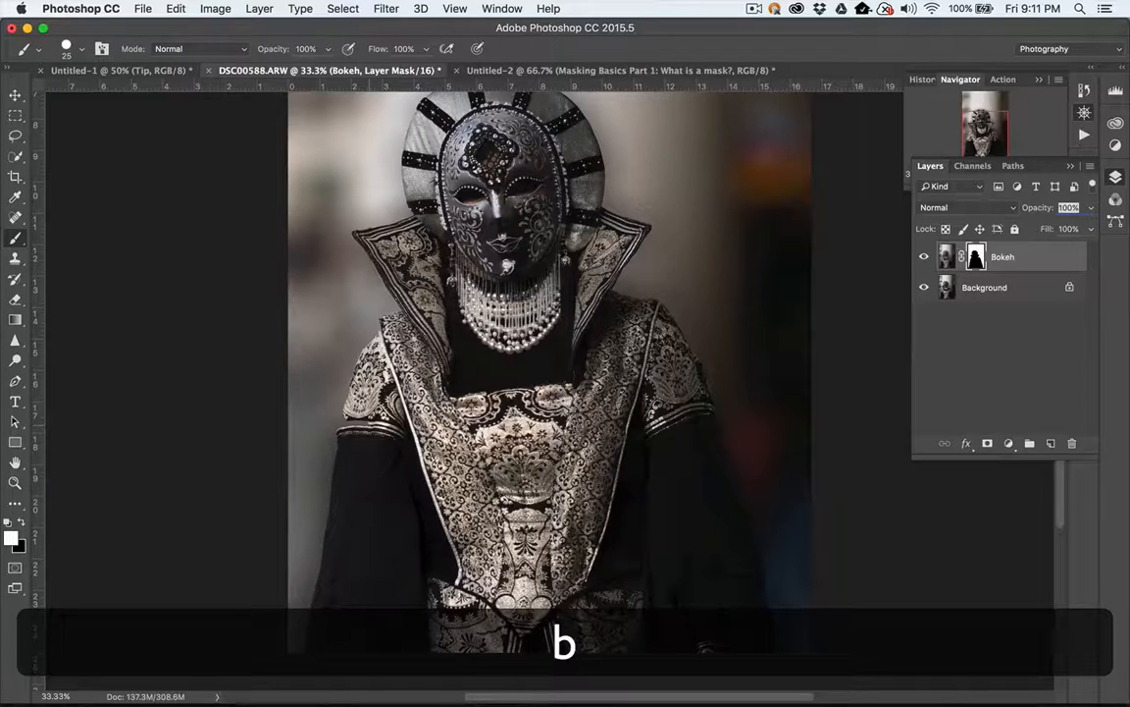
key(x)
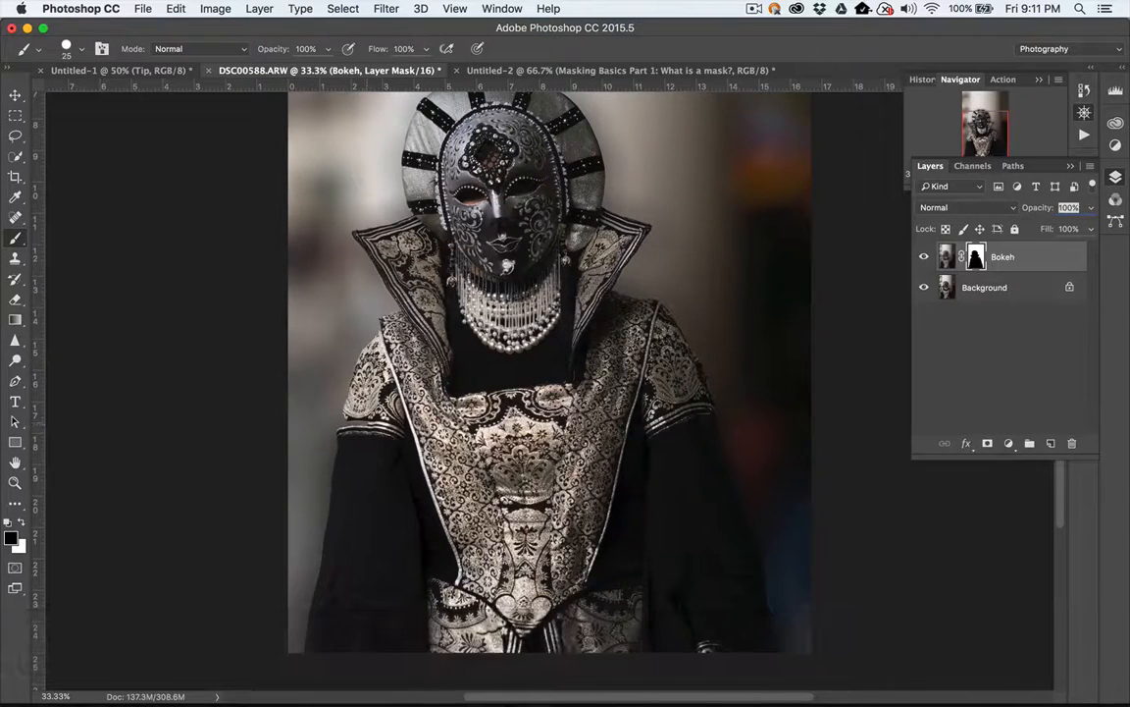
key(bracketright)
key(bracketright)
key(bracketright)
key(bracketright)
key(bracketright)
key(bracketright)
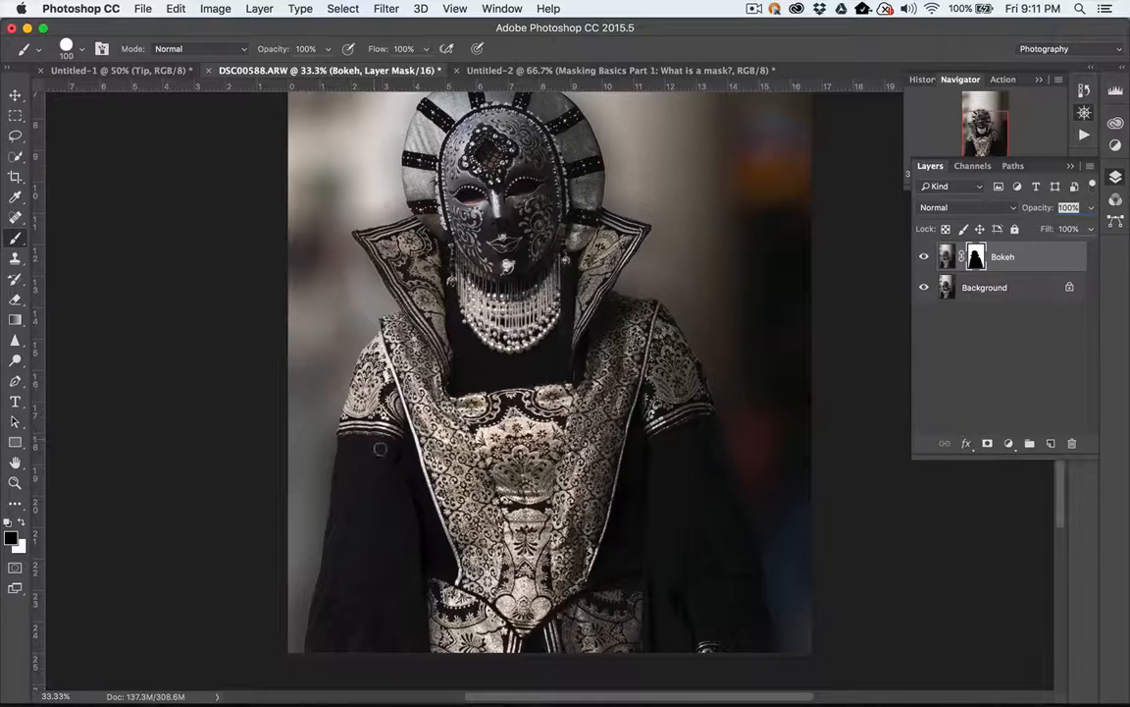
Refine the Bokeh mask along the outer edge of the dark sleeve on the photo's right side, painting with black and white
scroll(586, 540, down, 5)
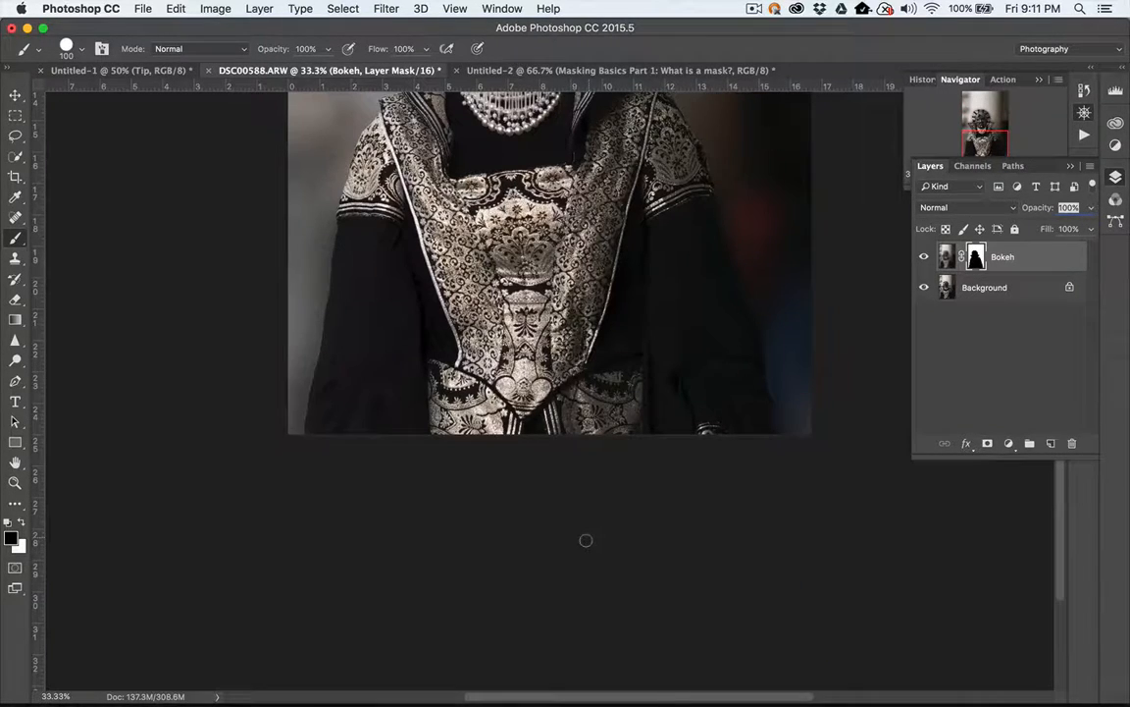
scroll(586, 539, up, 1)
scroll(585, 540, up, 1)
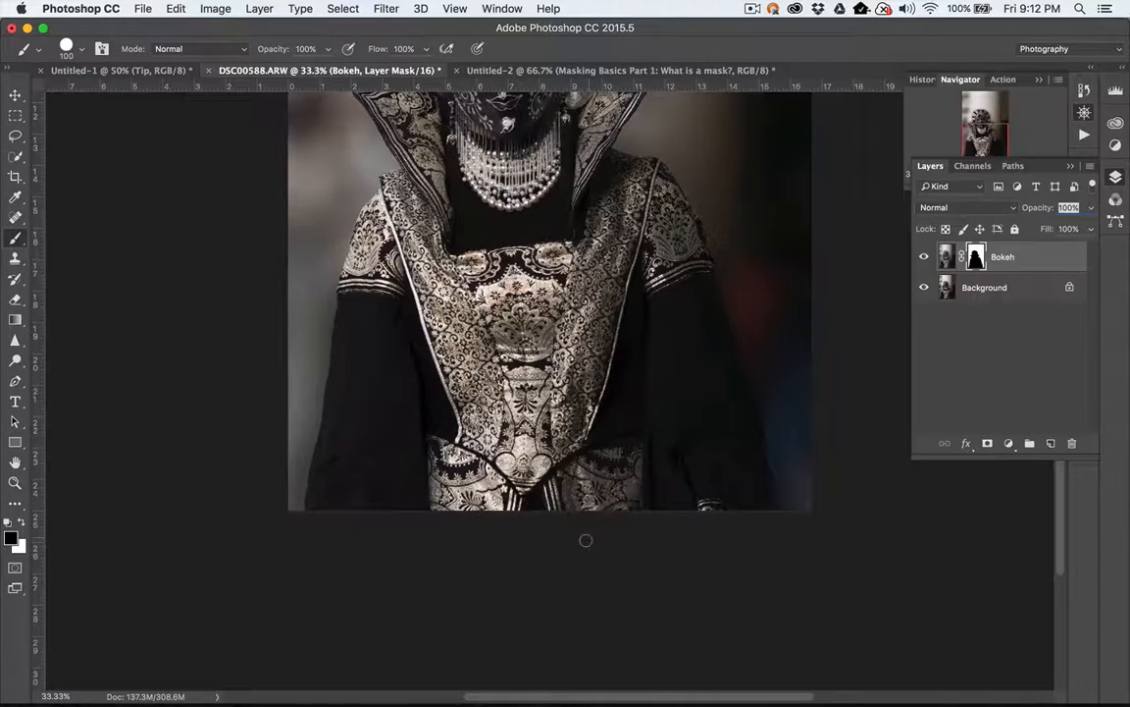
scroll(586, 540, up, 4)
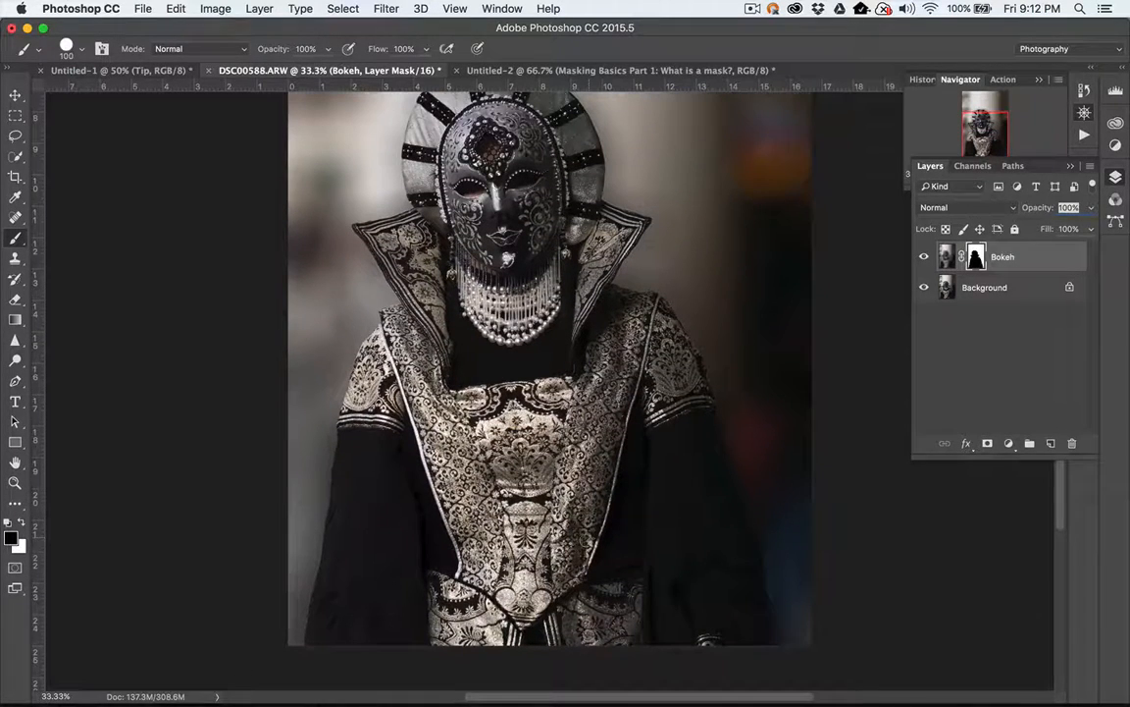
scroll(522, 459, up, 1)
scroll(522, 460, down, 4)
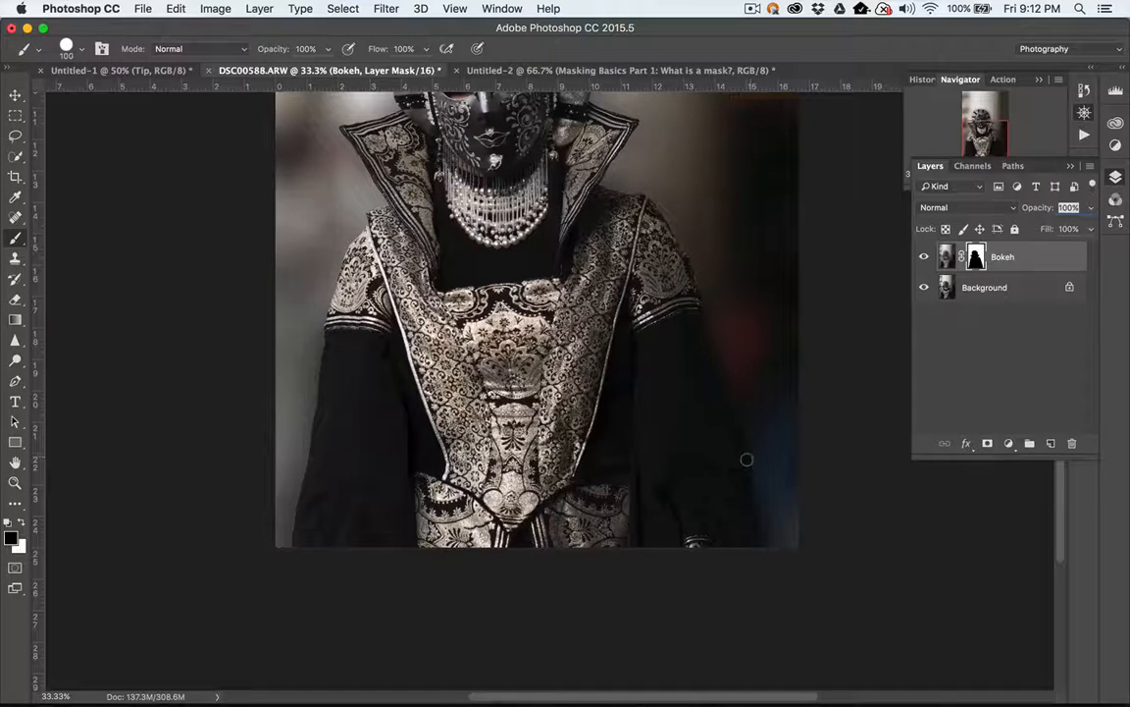
mouse_move(747, 459)
mouse_down()
mouse_move(763, 551)
mouse_move(747, 459)
mouse_up()
key(x)
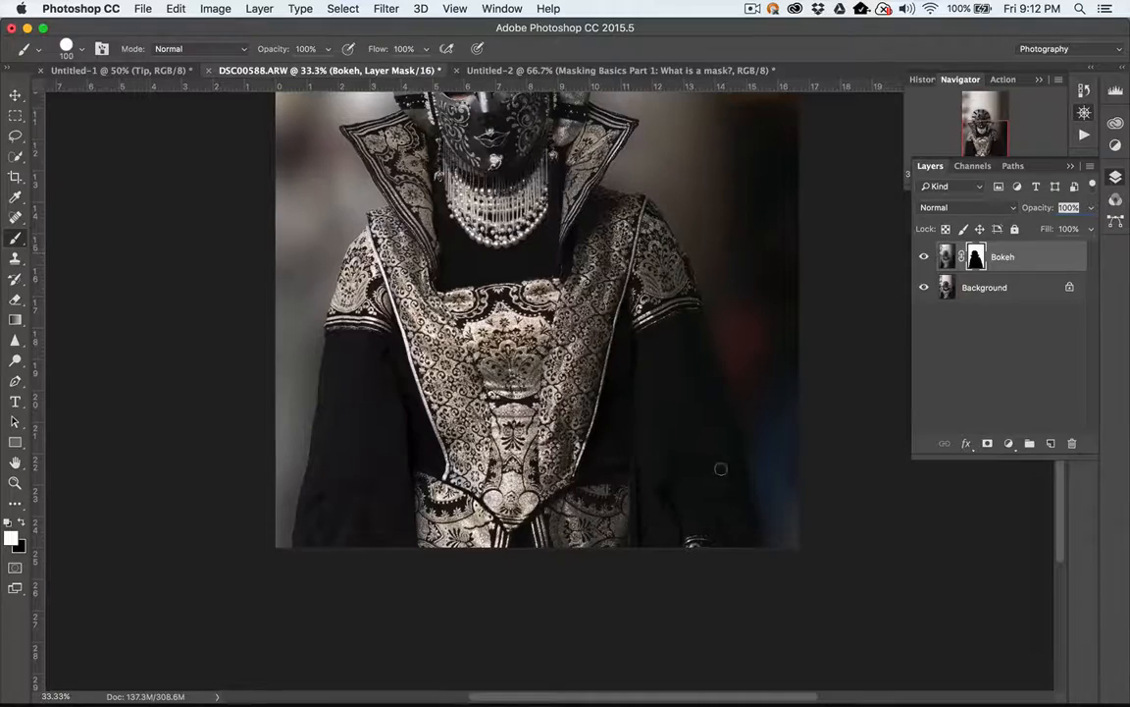
drag(709, 364, 603, 426)
scroll(700, 379, up, 10)
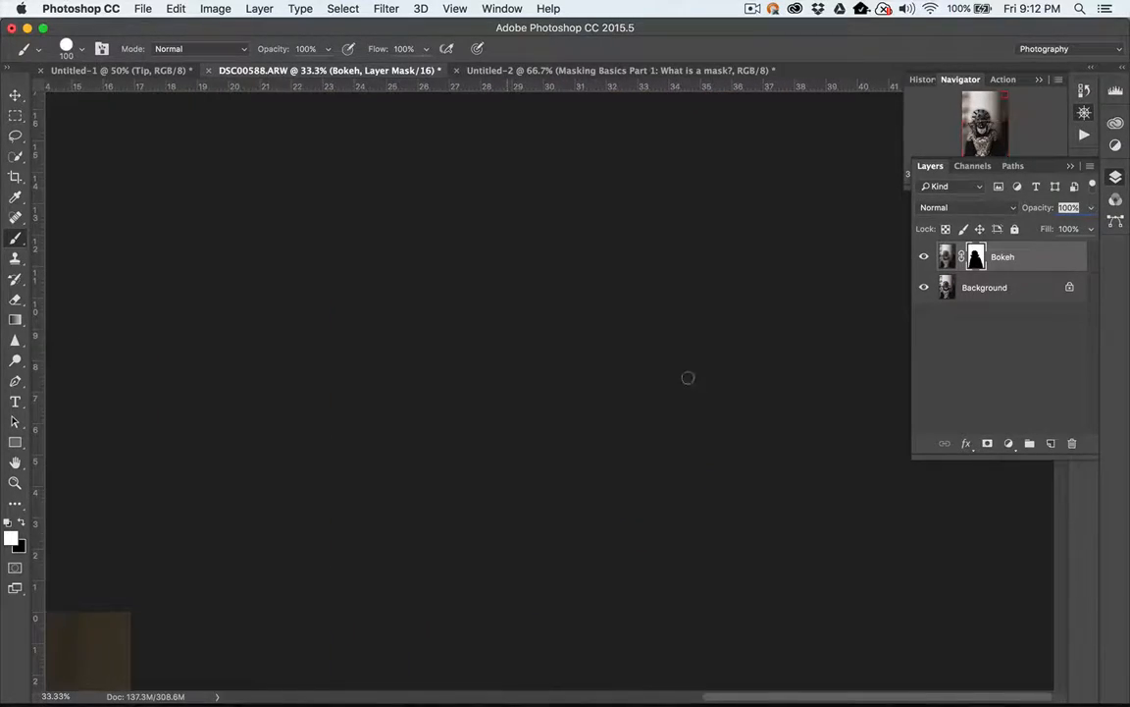
Examine the refined mask edges and blurred background from the dress up to the headpiece and across the whole photo
scroll(687, 379, down, 10)
scroll(688, 378, left, 3)
scroll(688, 378, up, 5)
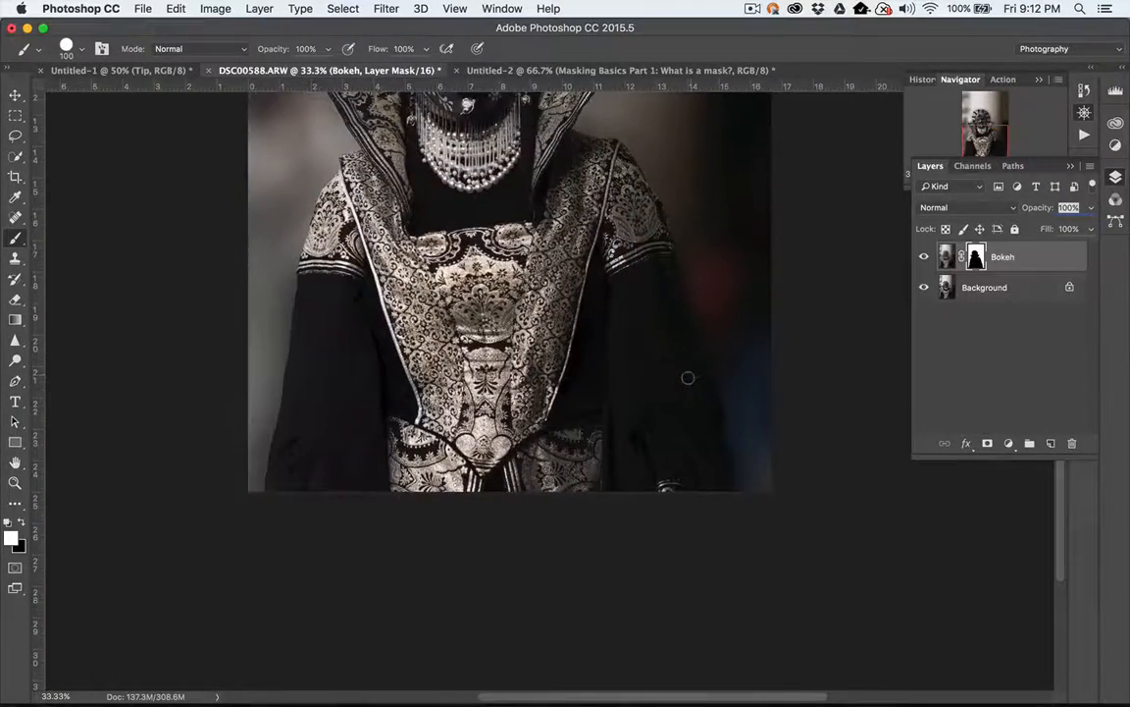
scroll(688, 377, left, 2)
scroll(688, 378, up, 10)
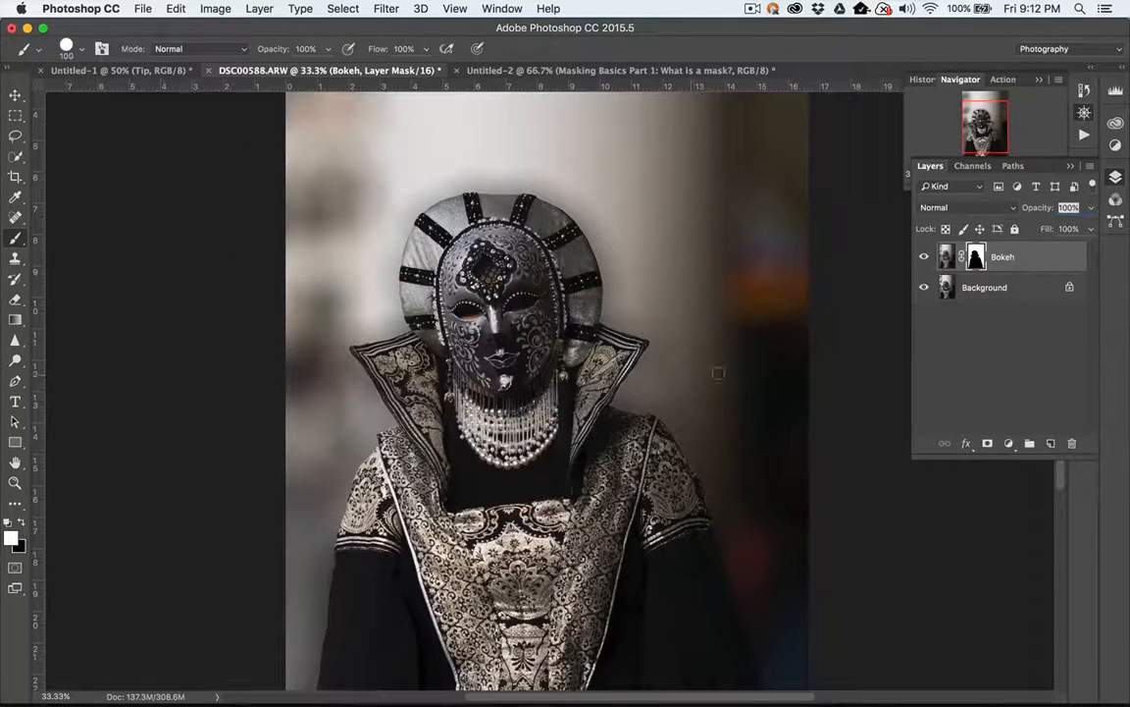
click(947, 115)
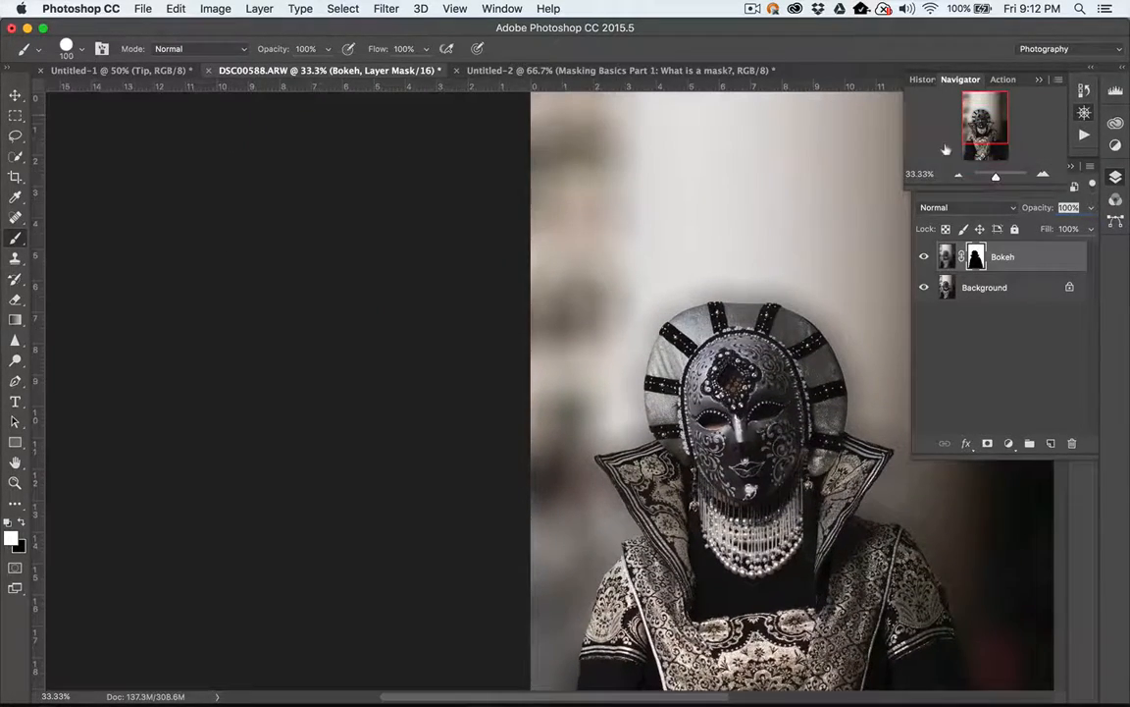
click(960, 177)
click(961, 177)
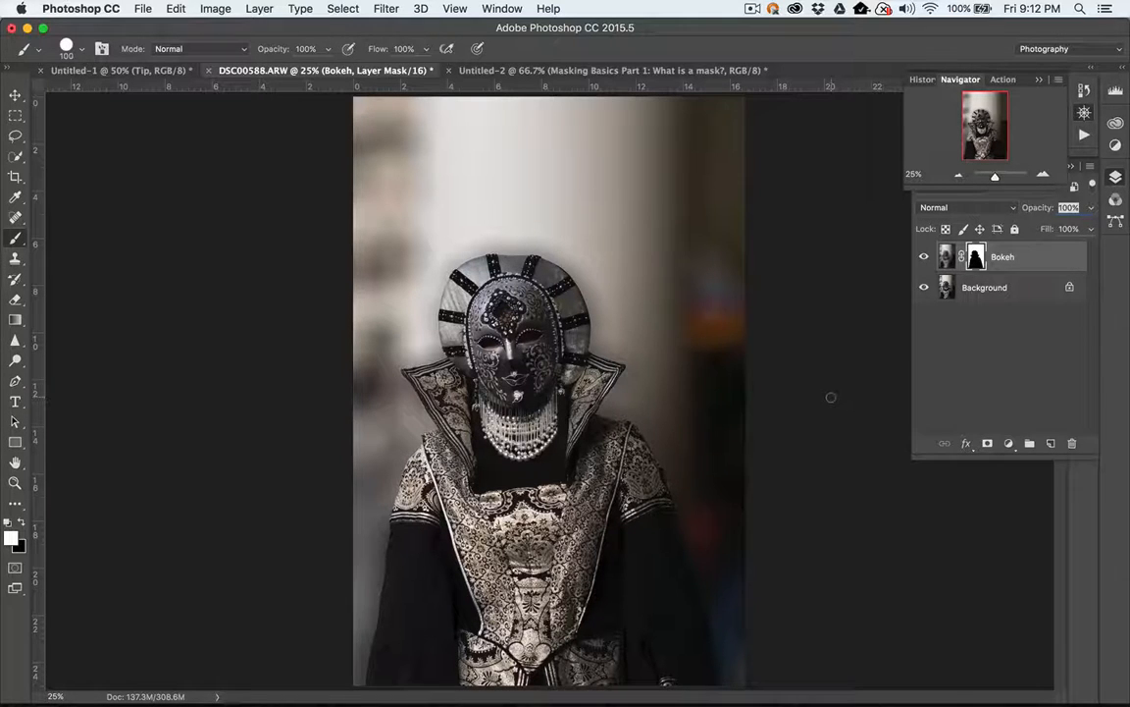
Fill the Bokeh layer's image, not its mask, with solid white and toggle the Background and Bokeh layers' visibility to compare
click(942, 256)
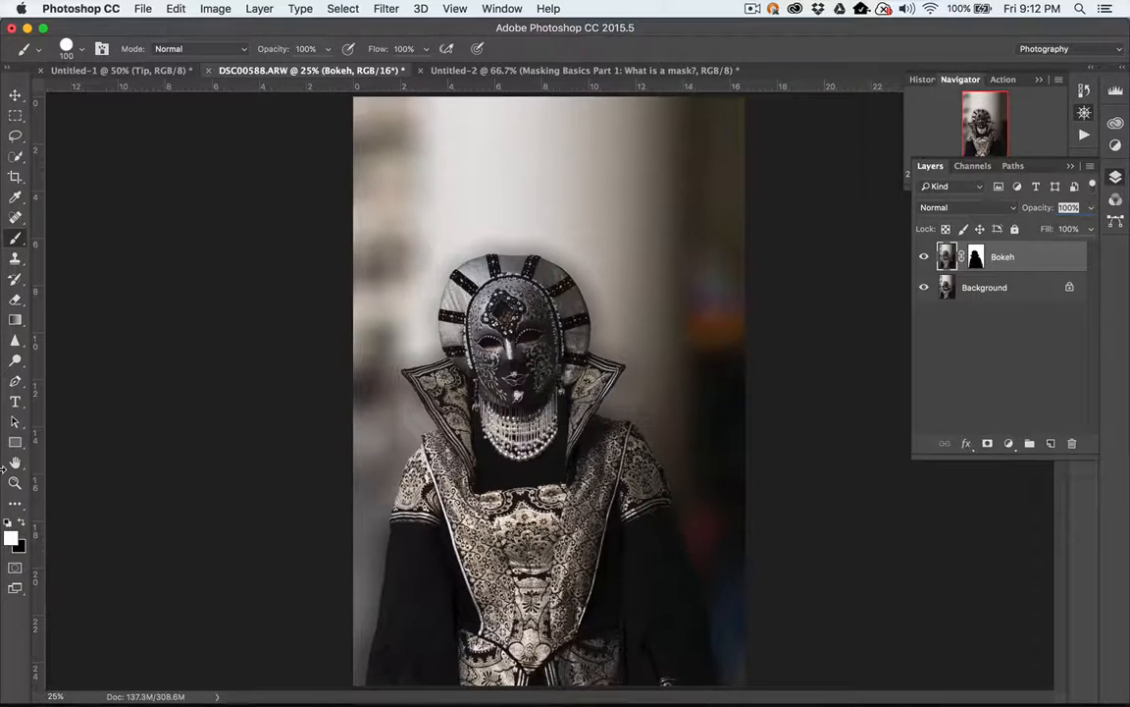
key(alt+BackSpace)
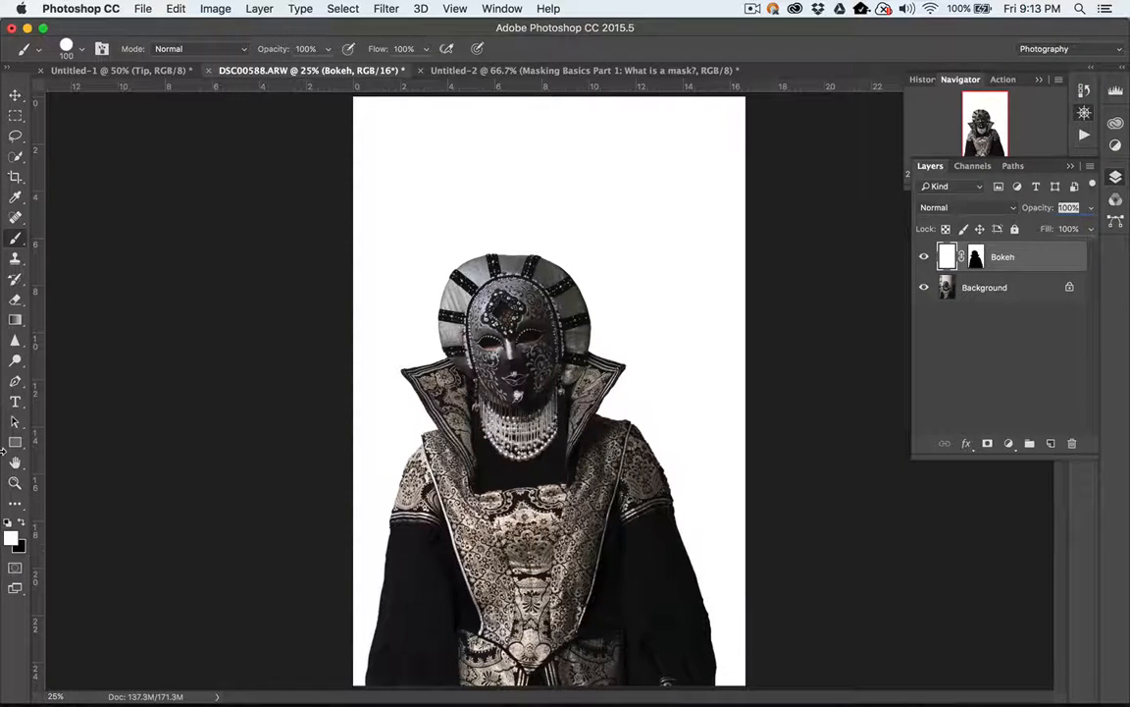
click(922, 287)
click(923, 287)
click(922, 256)
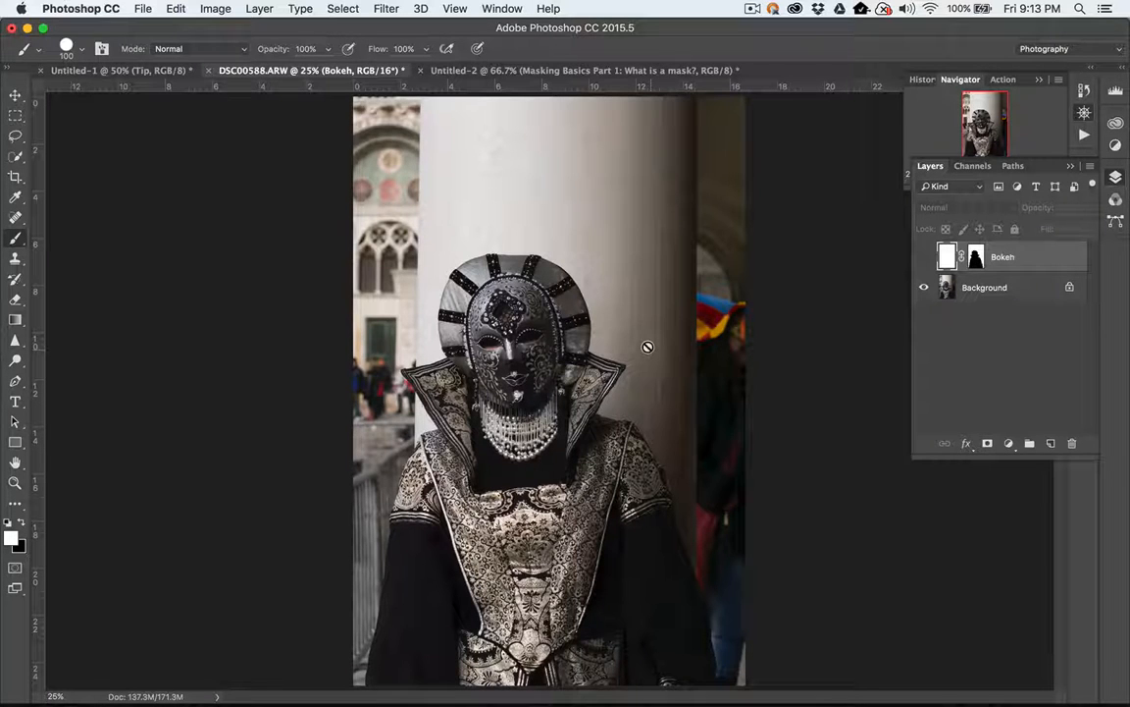
click(923, 255)
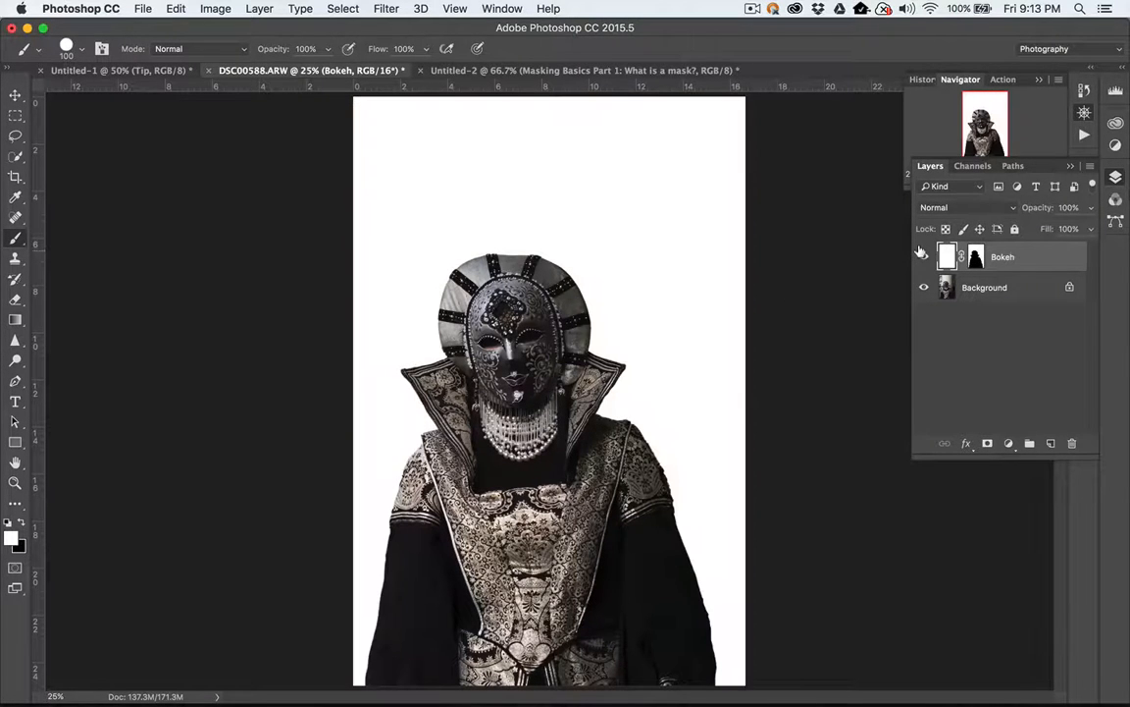